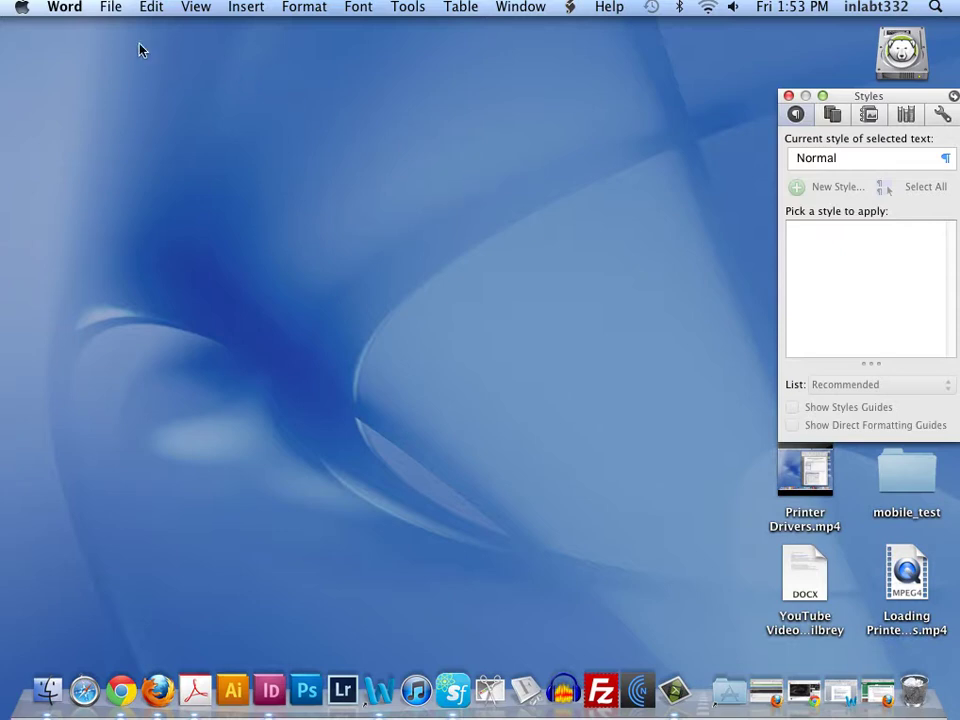
Step: Bring InDesign forward and open Martini Recipe.indd from the recent files list
click(270, 690)
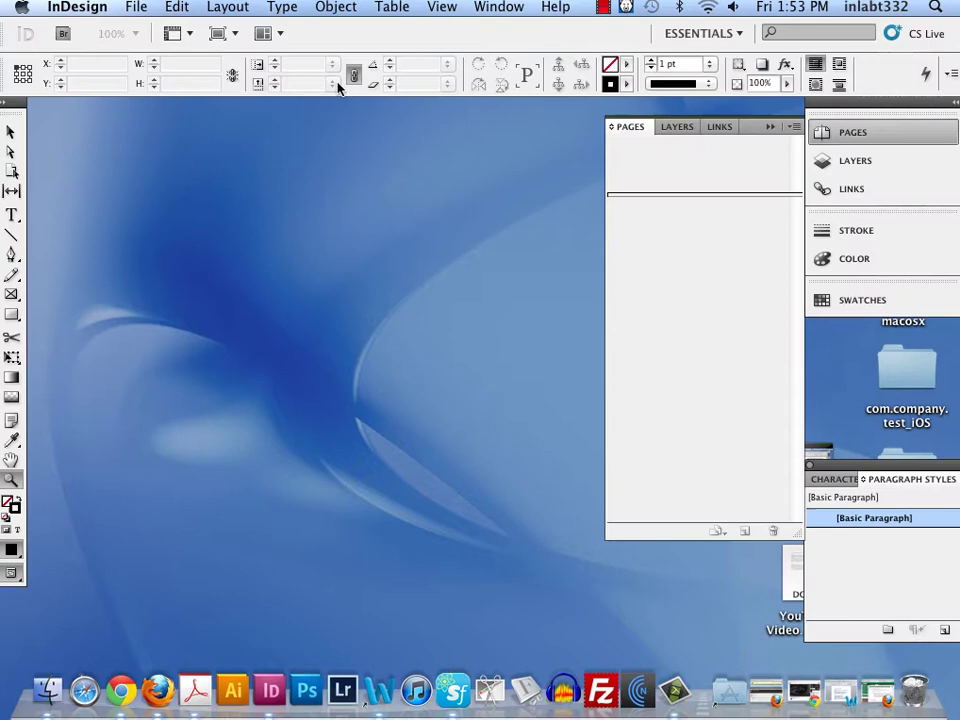
click(136, 8)
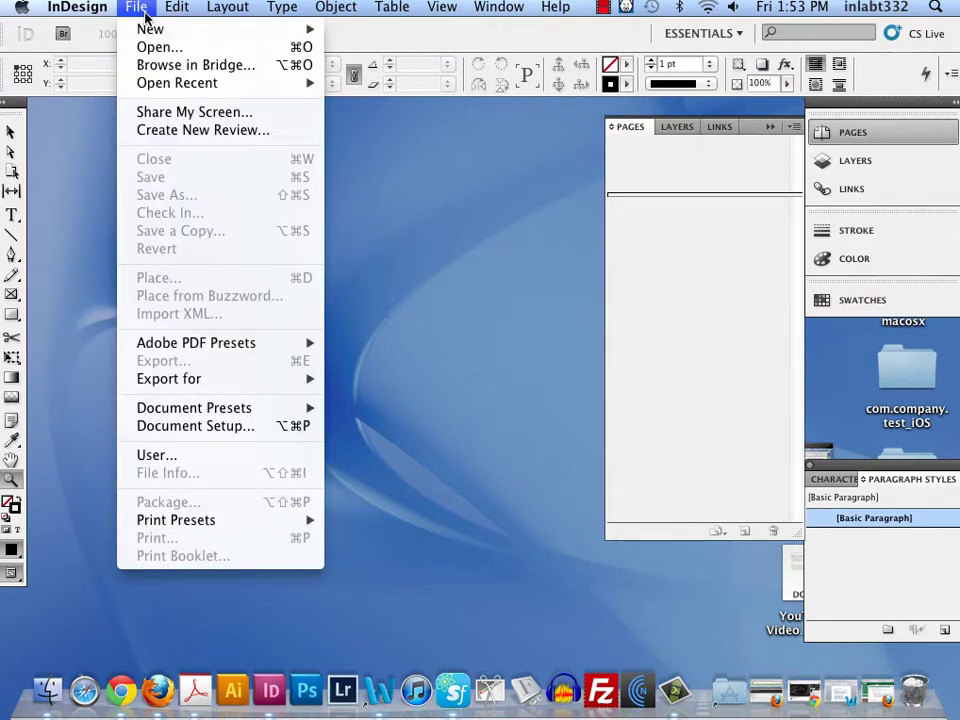
mouse_move(177, 83)
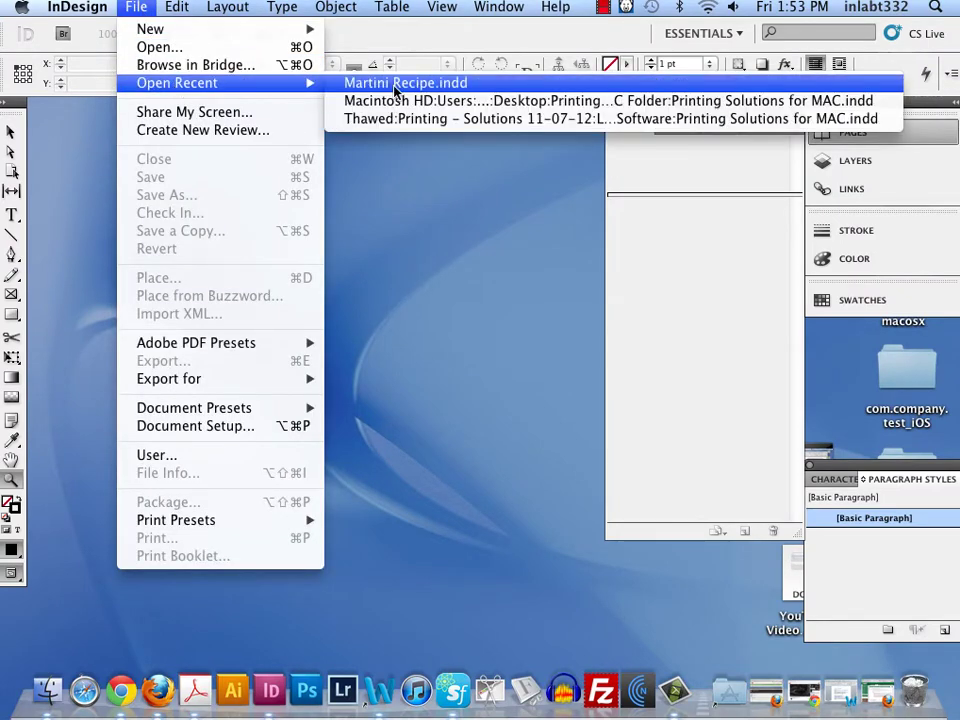
click(395, 86)
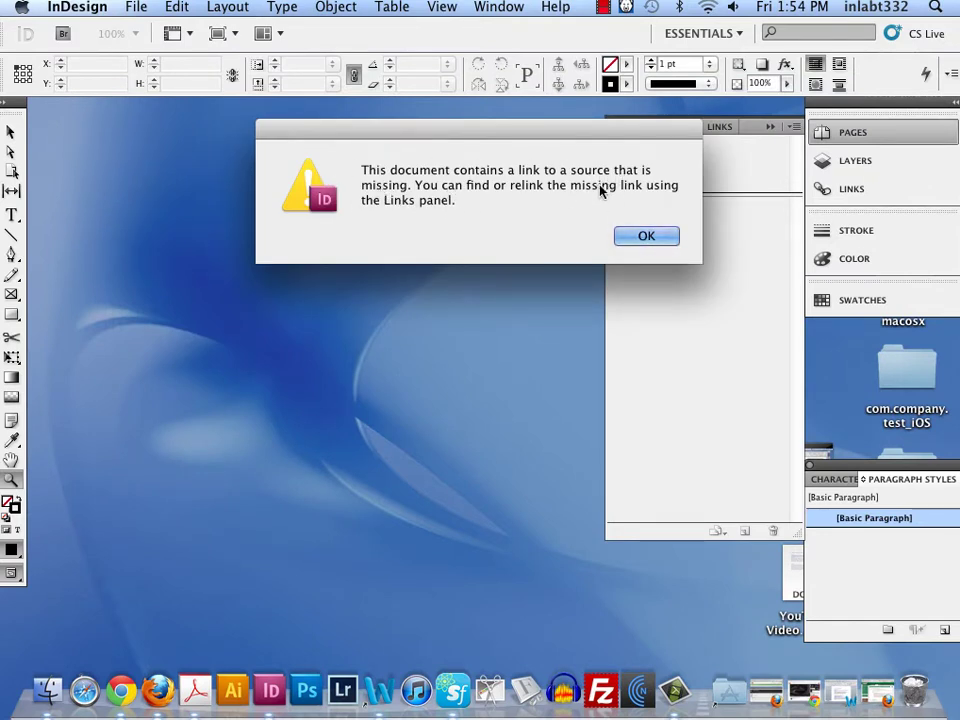
click(641, 236)
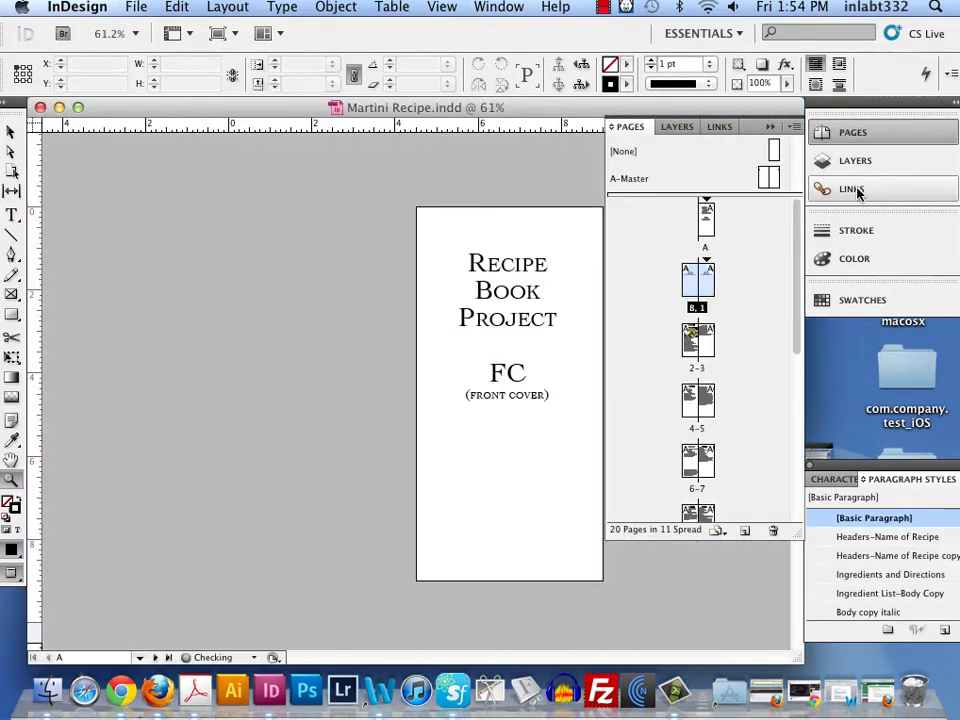
click(854, 190)
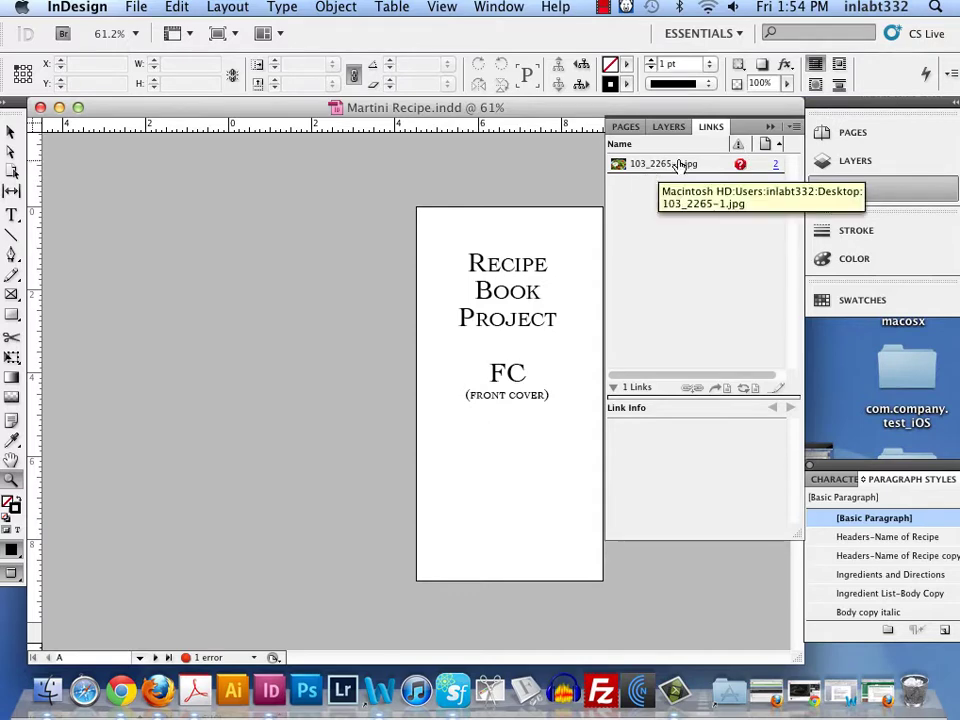
Step: Close the Links panel and show the Pages panel thumbnails with page 1 selected
click(770, 127)
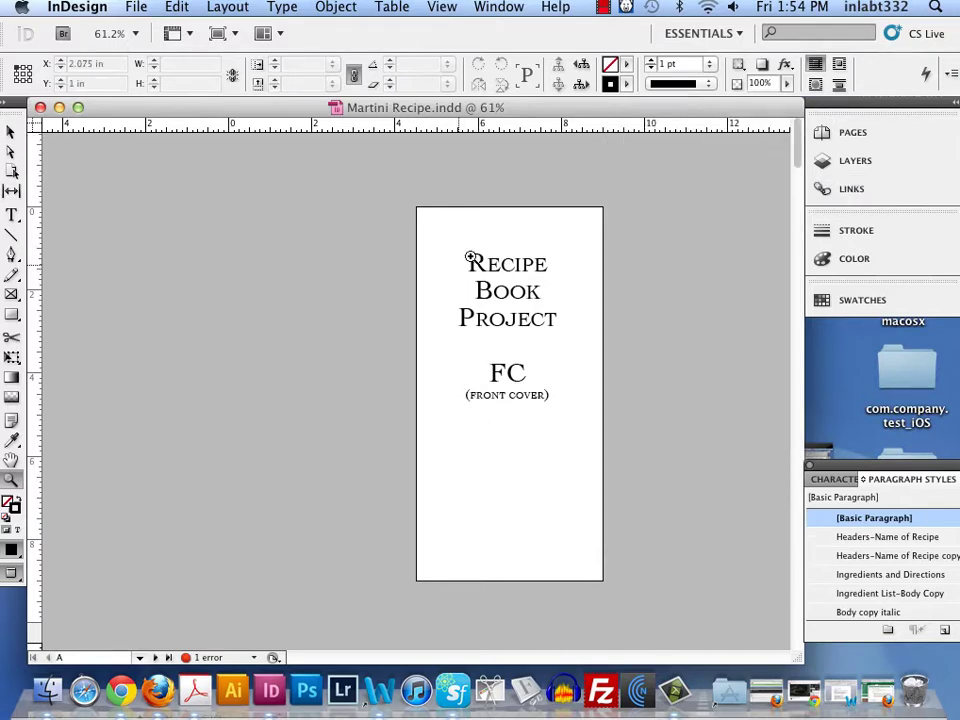
scroll(353, 343, down, 15)
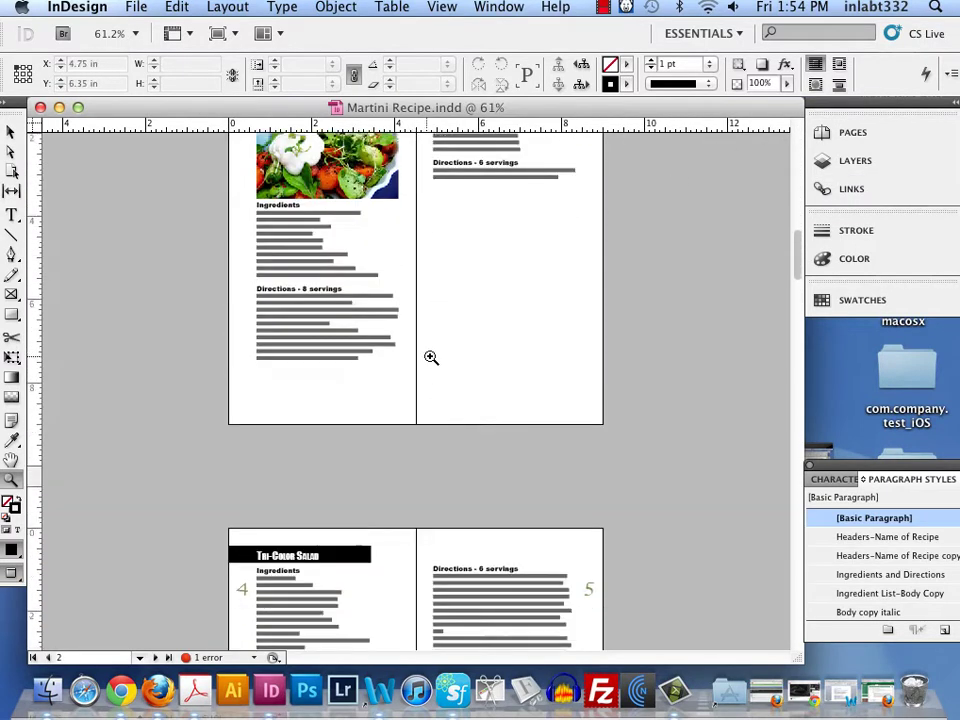
click(852, 132)
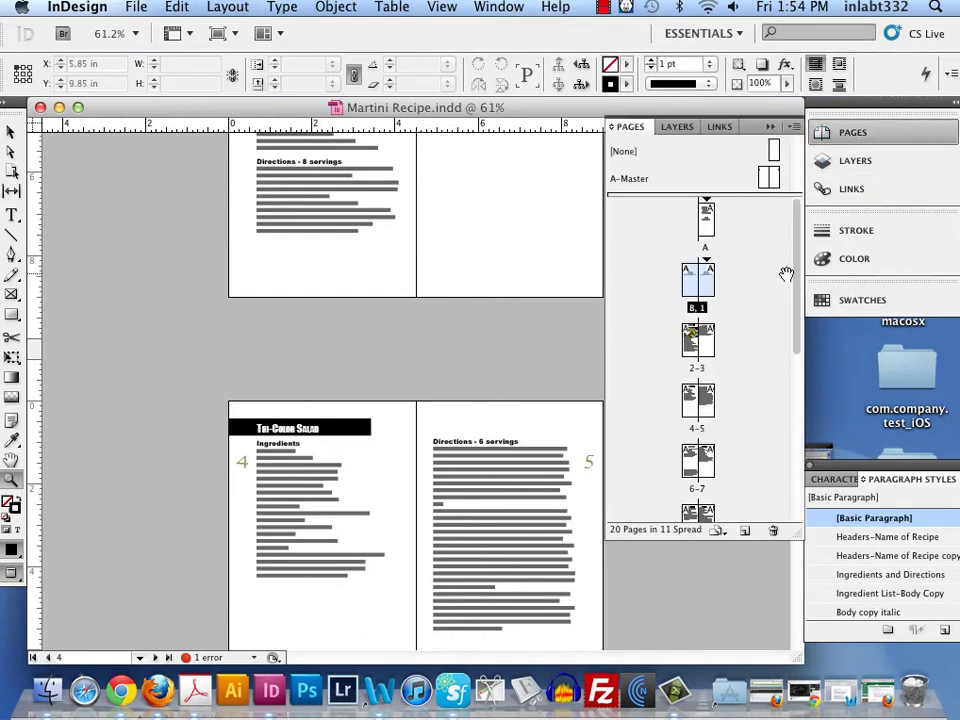
drag(800, 262, 782, 253)
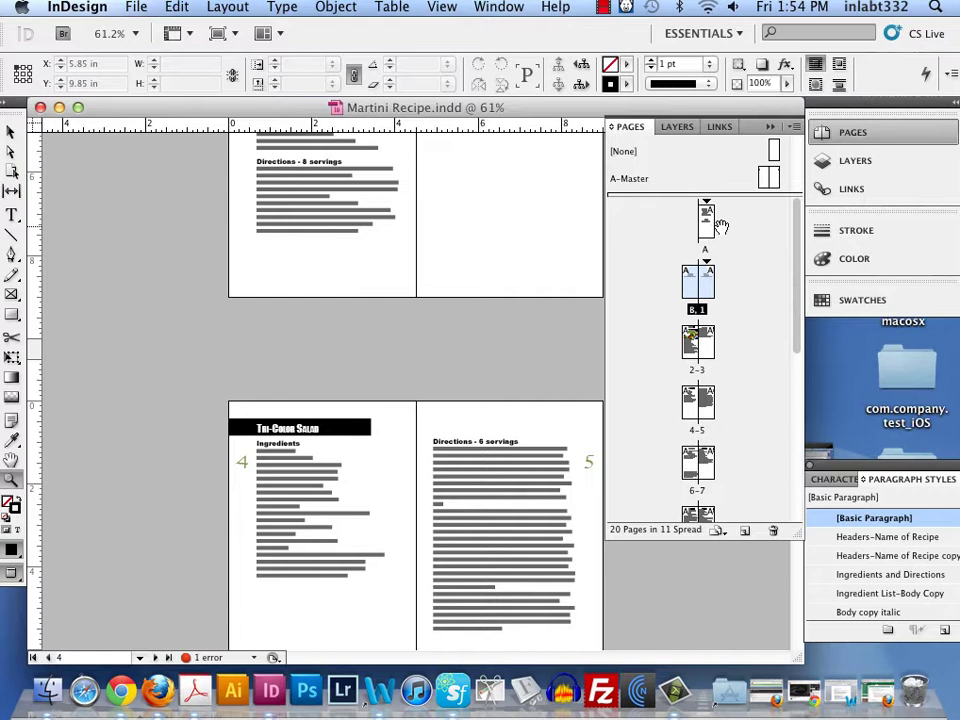
click(690, 272)
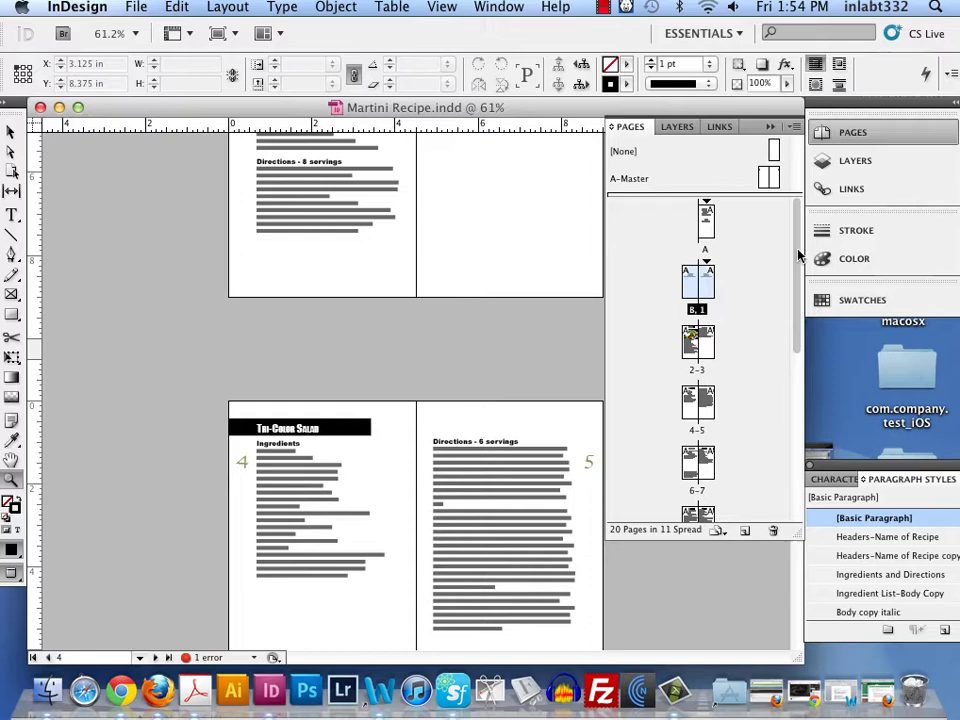
drag(799, 253, 795, 206)
Step: Start a new section at page 1, 1, 2, 3, 4 style, on the B, 1 spread's left page
right_click(707, 285)
click(714, 280)
double_click(700, 280)
right_click(707, 285)
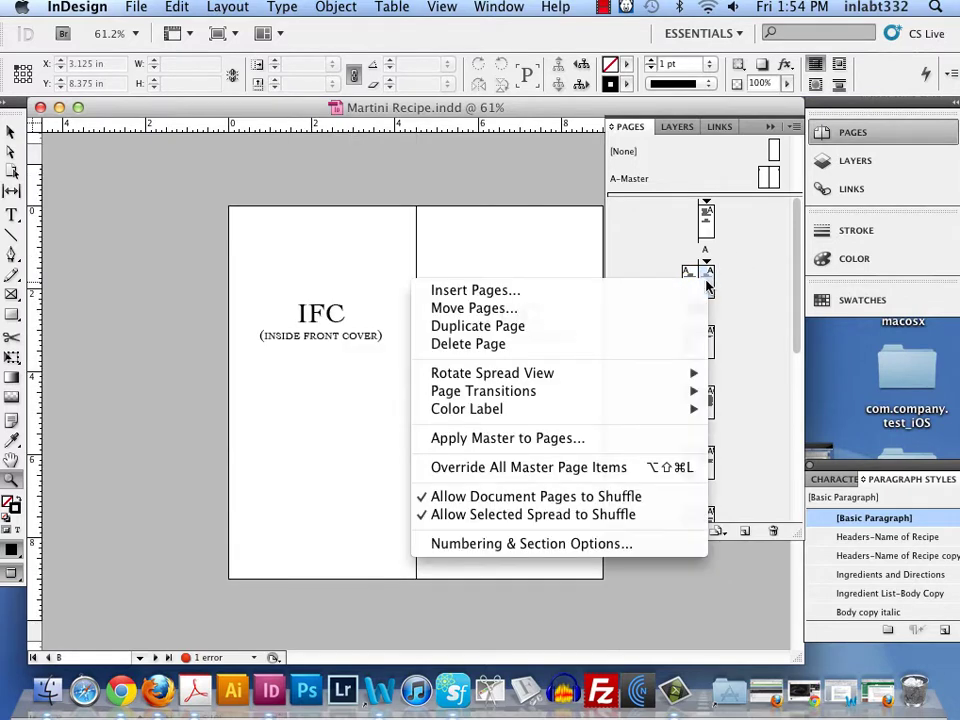
click(540, 543)
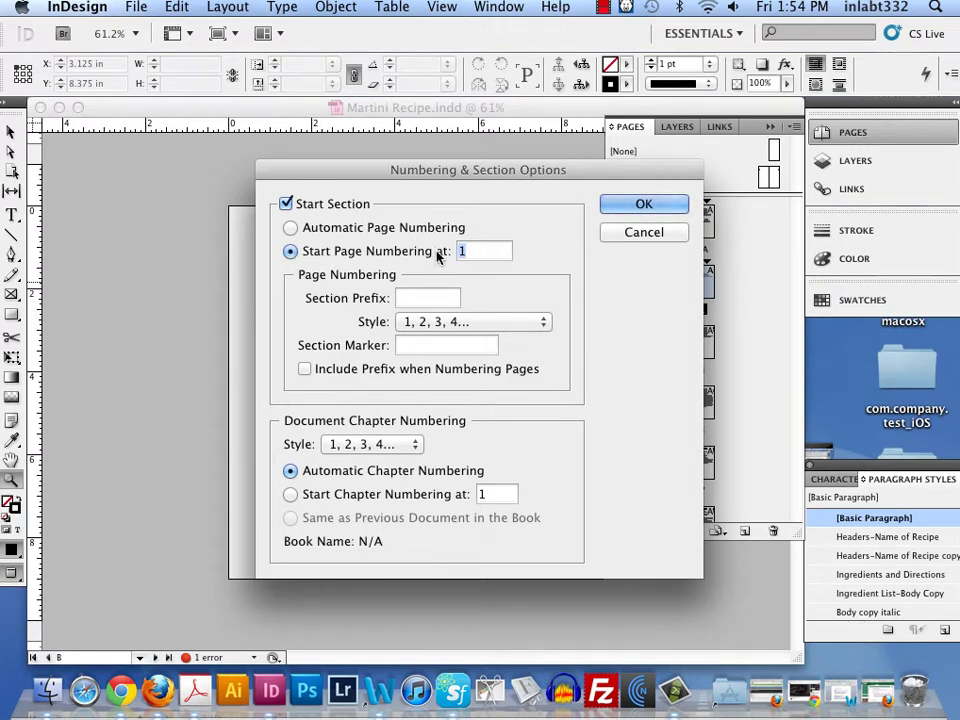
click(430, 324)
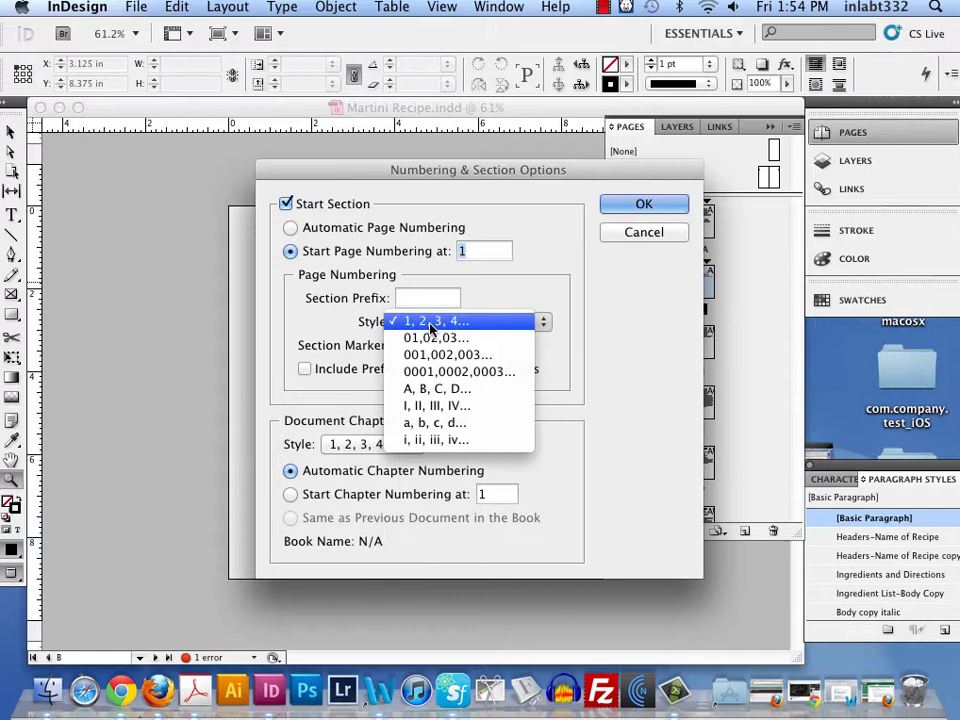
click(432, 322)
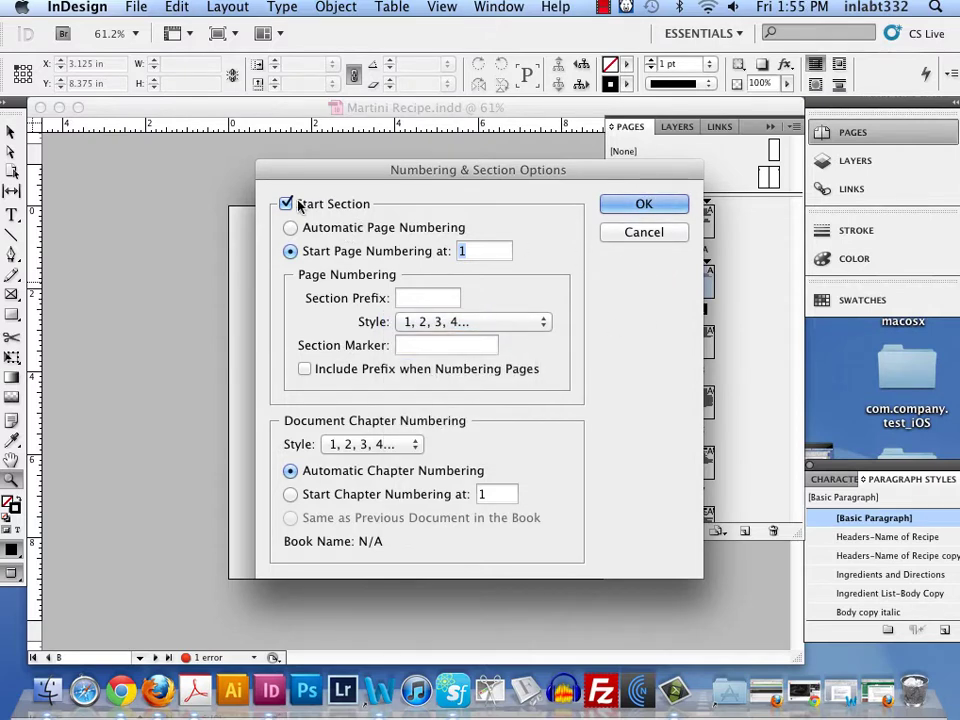
click(602, 205)
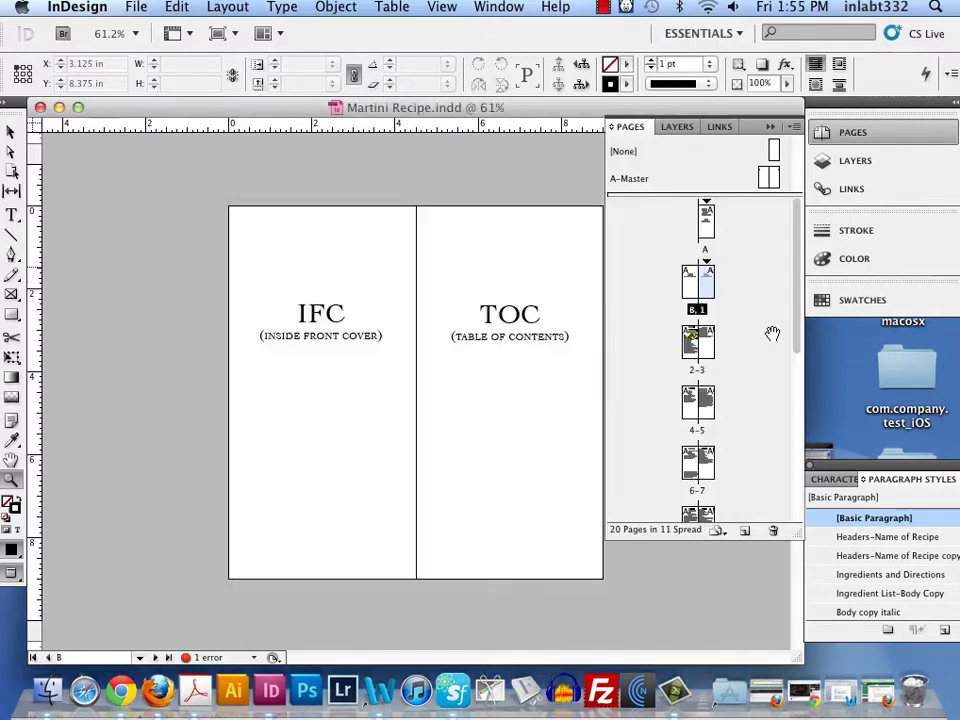
Step: Give the cover page's section automatic page numbering in A, B, C, D style
double_click(708, 225)
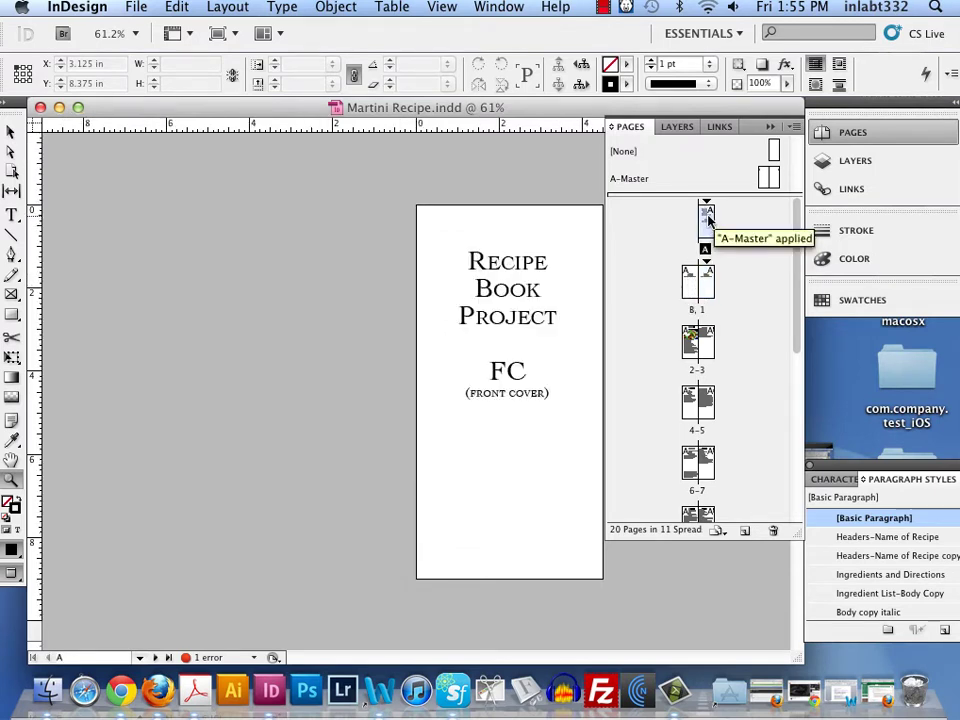
right_click(706, 222)
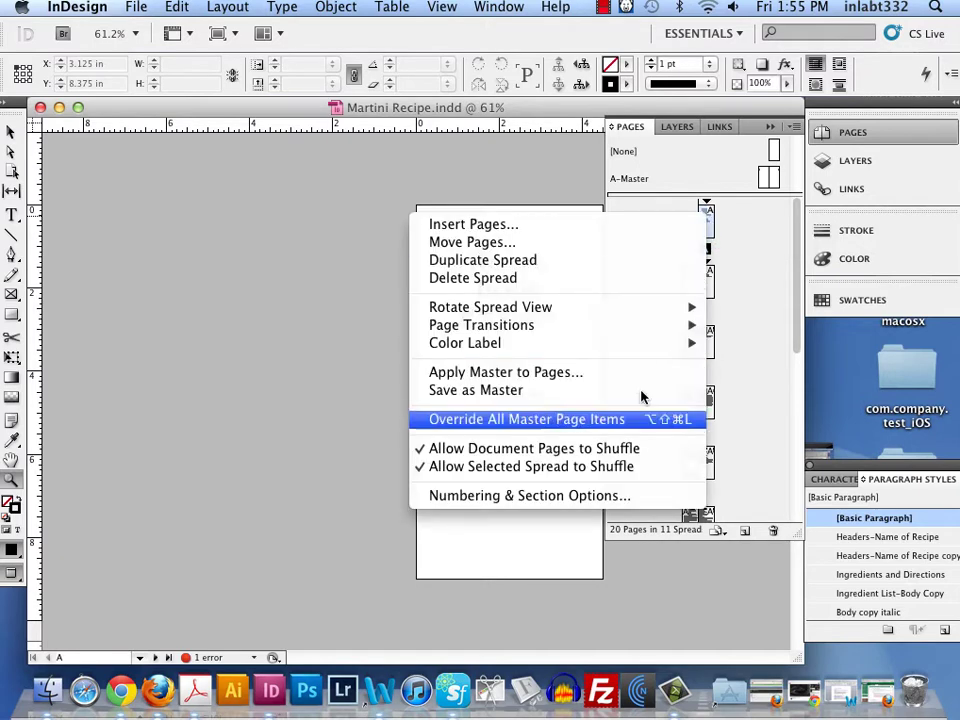
click(589, 497)
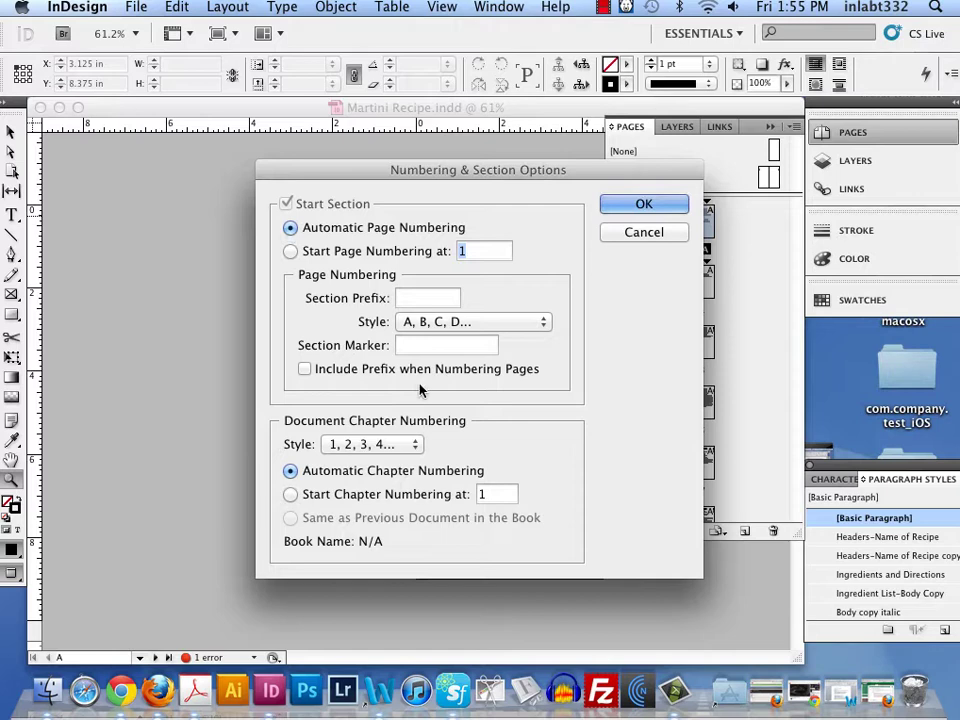
click(414, 321)
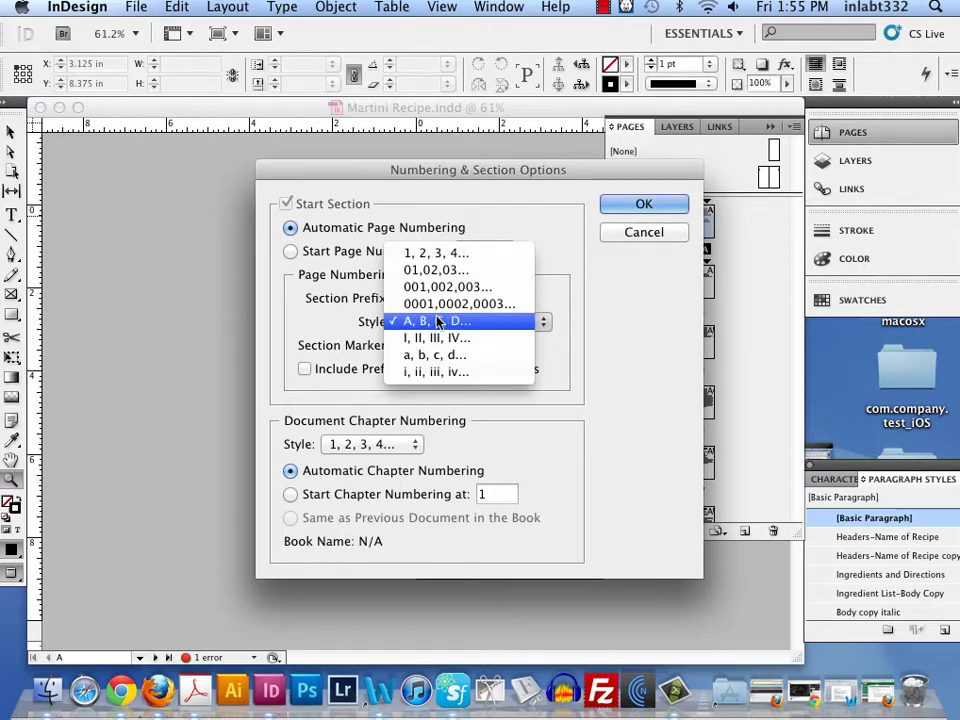
click(650, 208)
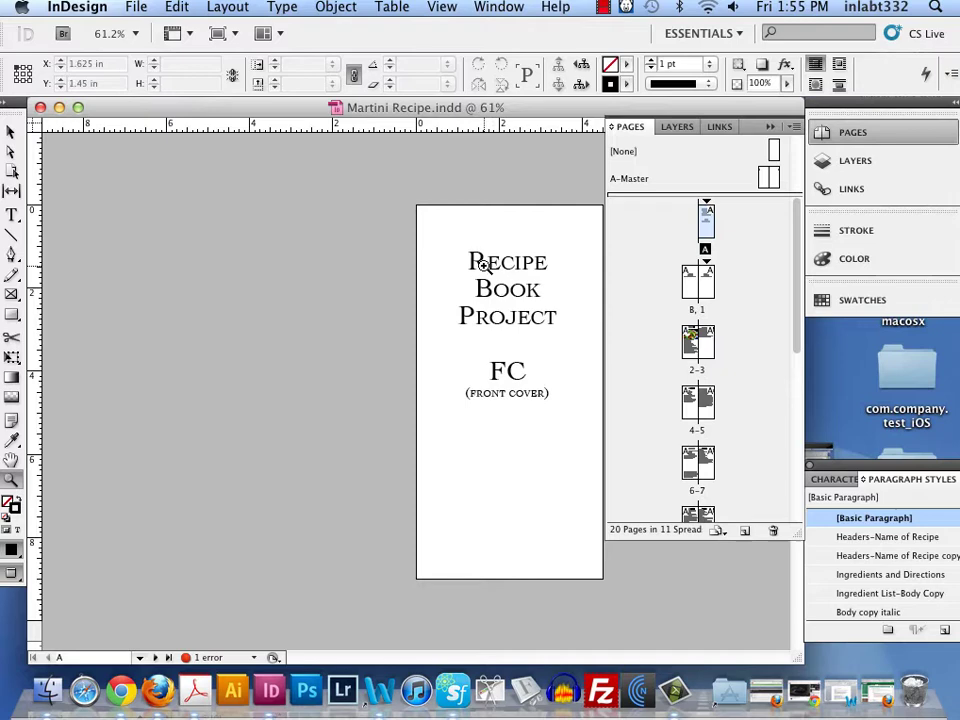
Step: Scroll through the recipe spreads, 4–5 to 12–13, and back to front cover page A
scroll(450, 306, down, 12)
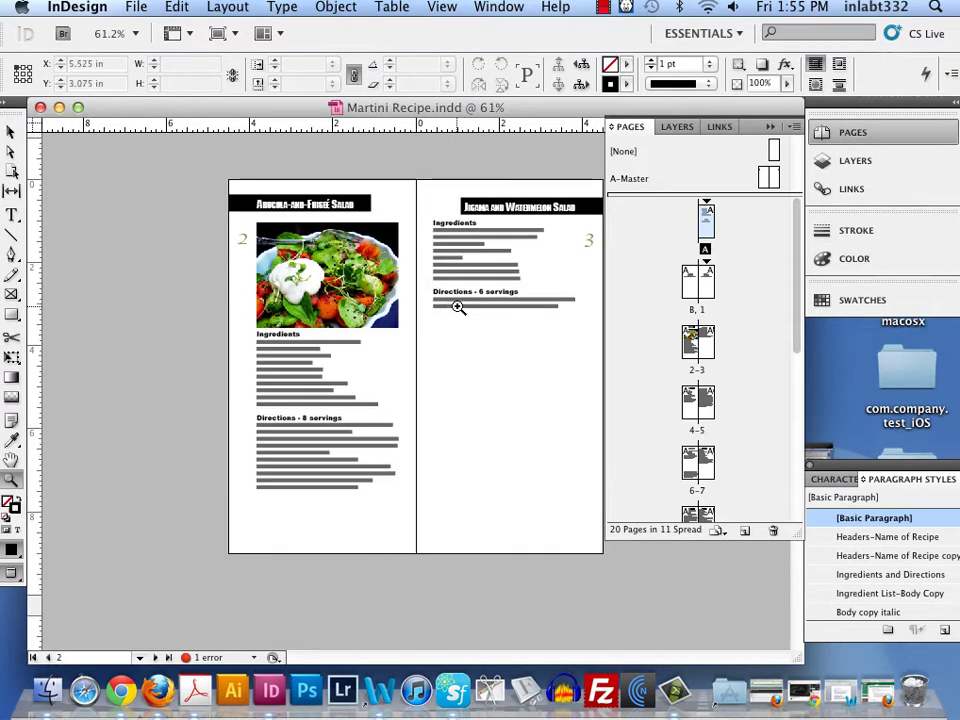
scroll(458, 311, up, 3)
scroll(458, 311, up, 6)
scroll(458, 313, down, 4)
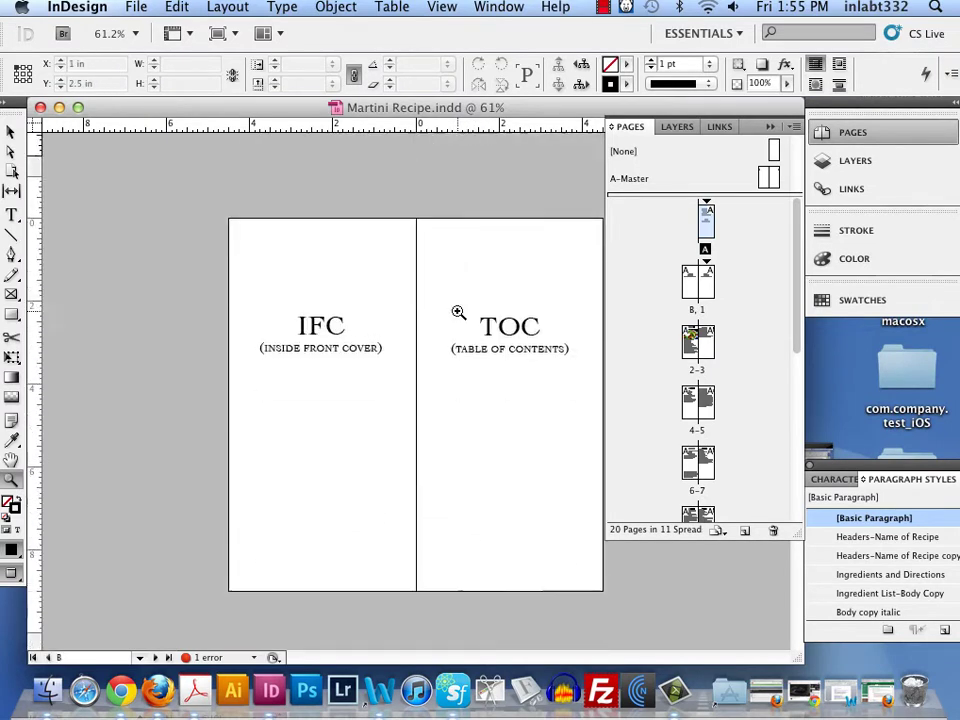
scroll(465, 316, down, 15)
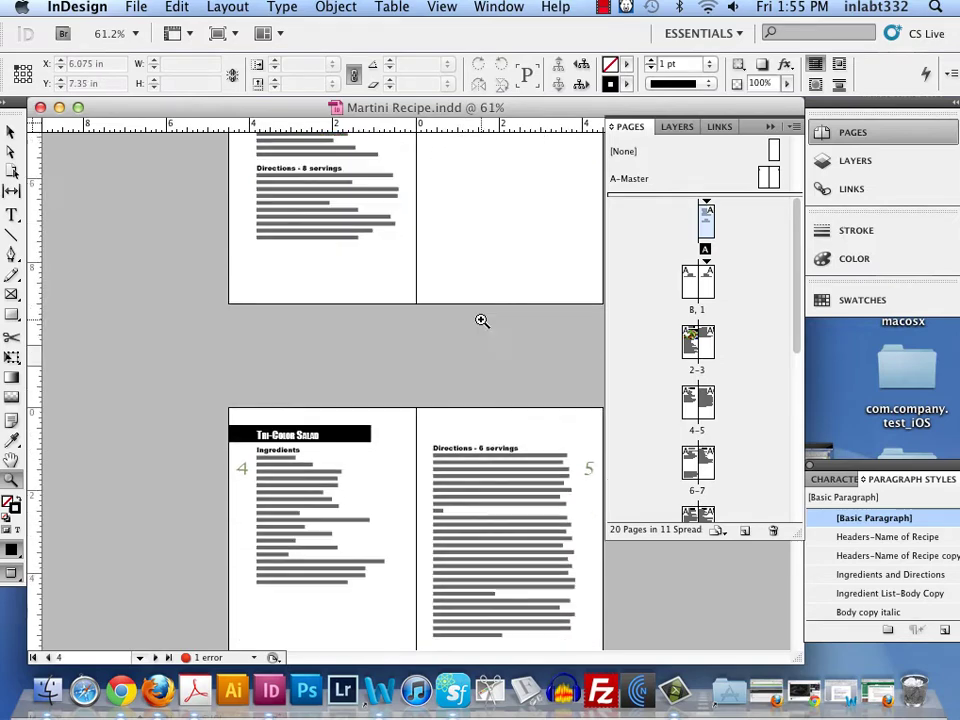
scroll(482, 320, down, 10)
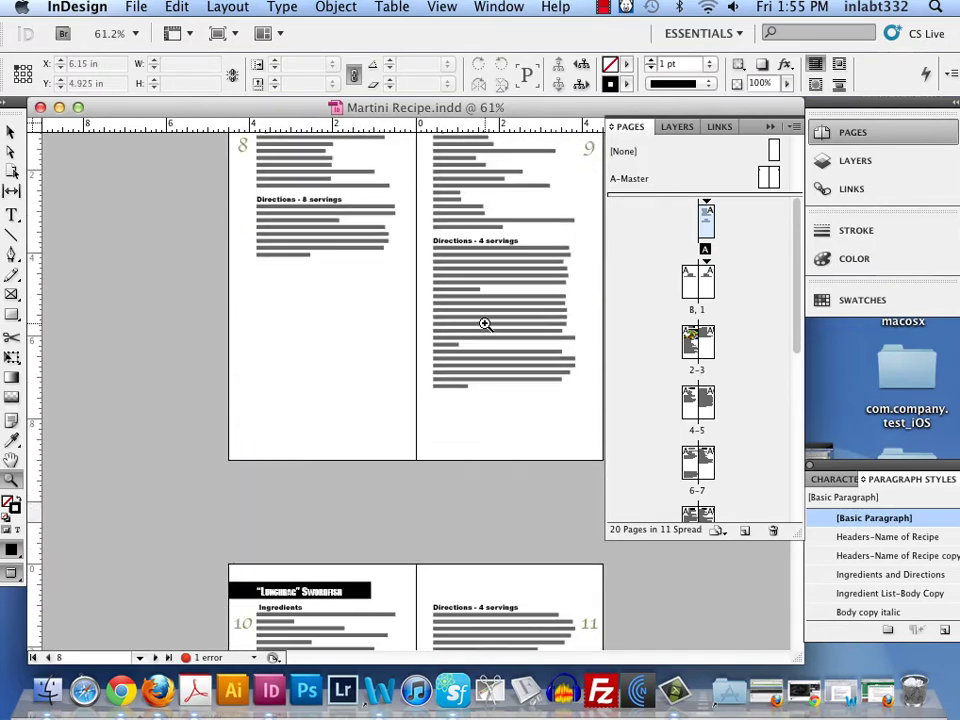
scroll(485, 324, down, 10)
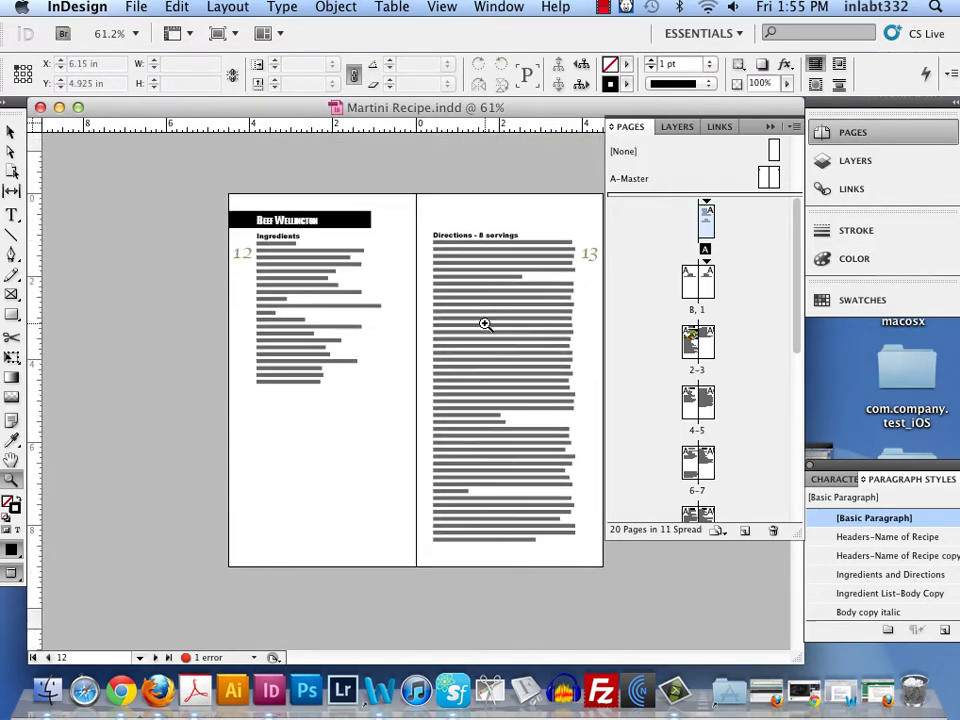
scroll(485, 324, down, 10)
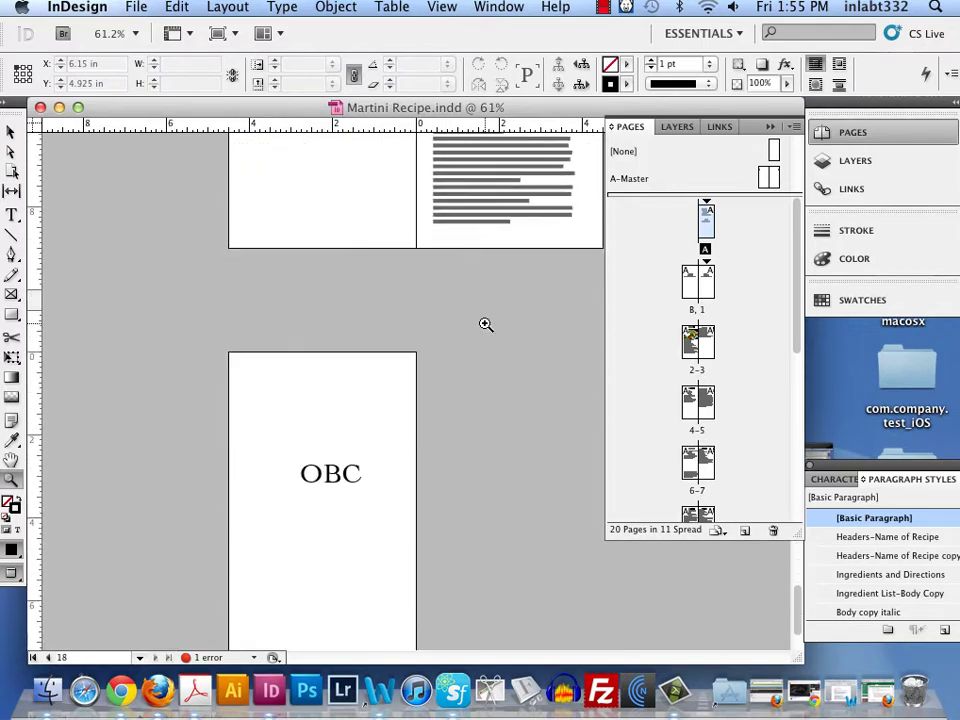
scroll(485, 324, up, 20)
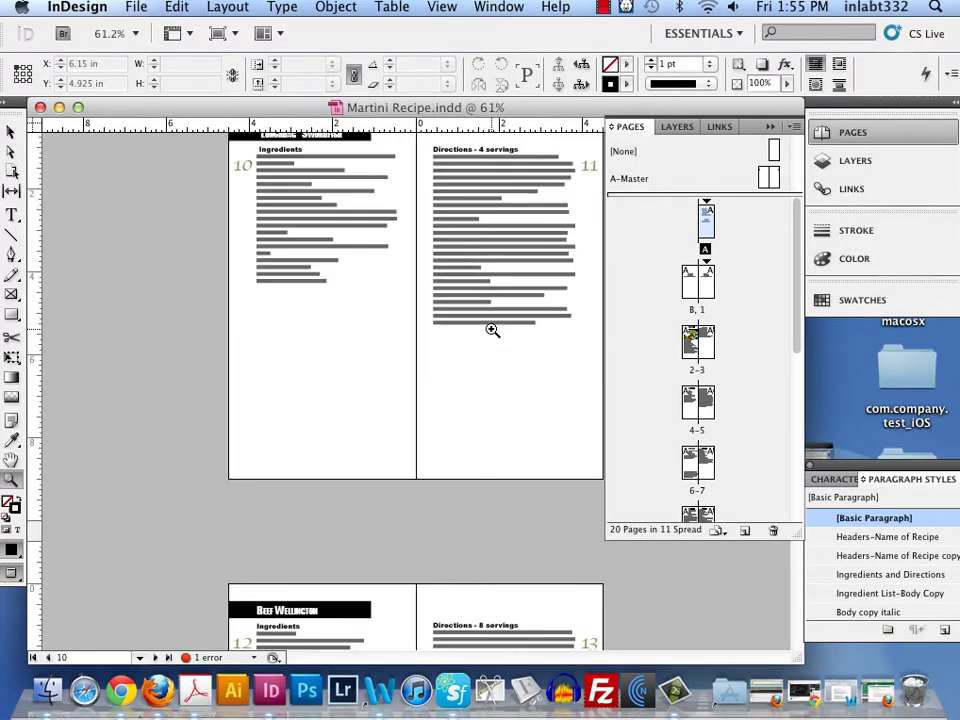
scroll(491, 329, up, 10)
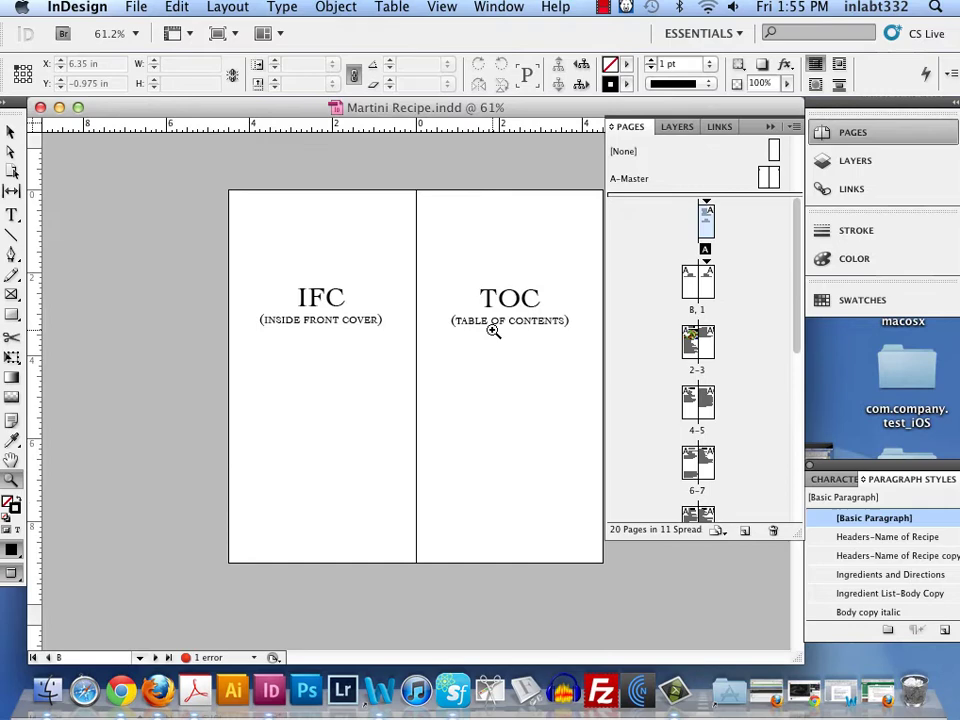
scroll(491, 329, down, 5)
scroll(491, 329, down, 3)
scroll(491, 328, up, 10)
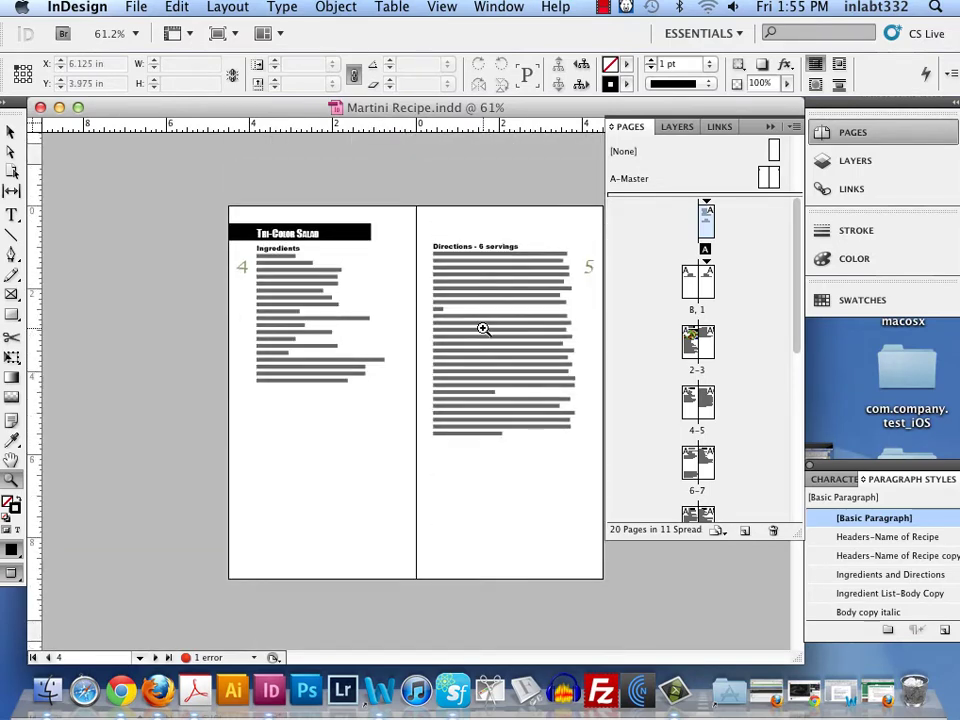
scroll(478, 322, down, 3)
scroll(476, 321, up, 3)
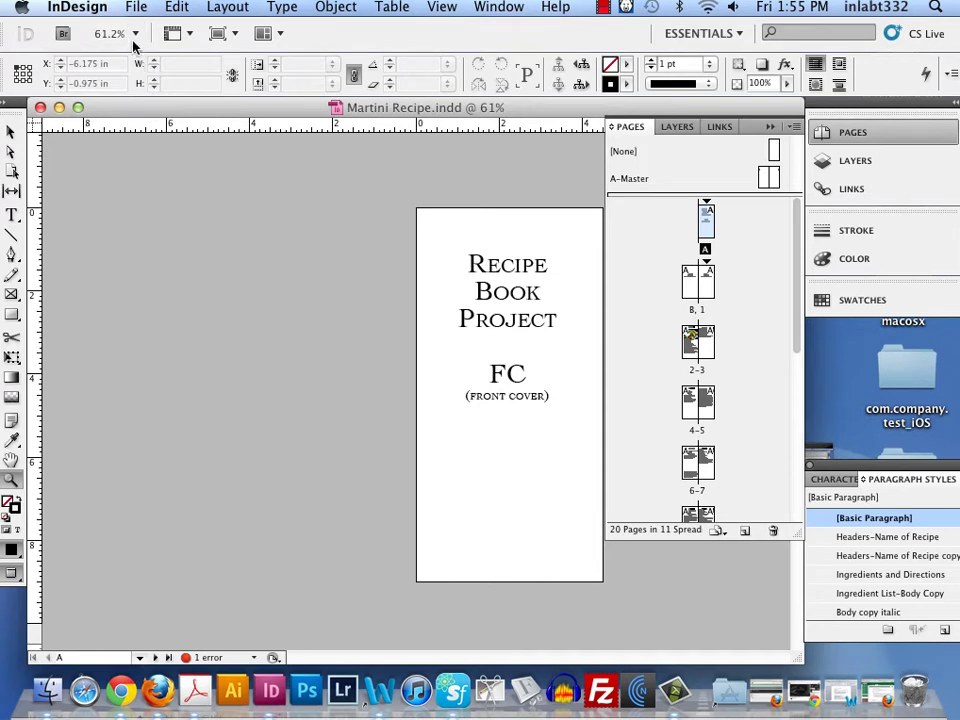
Step: Open Print & Scan in System Preferences and inspect the Xerox Phaser 7400DN and 7800DN entries
click(22, 9)
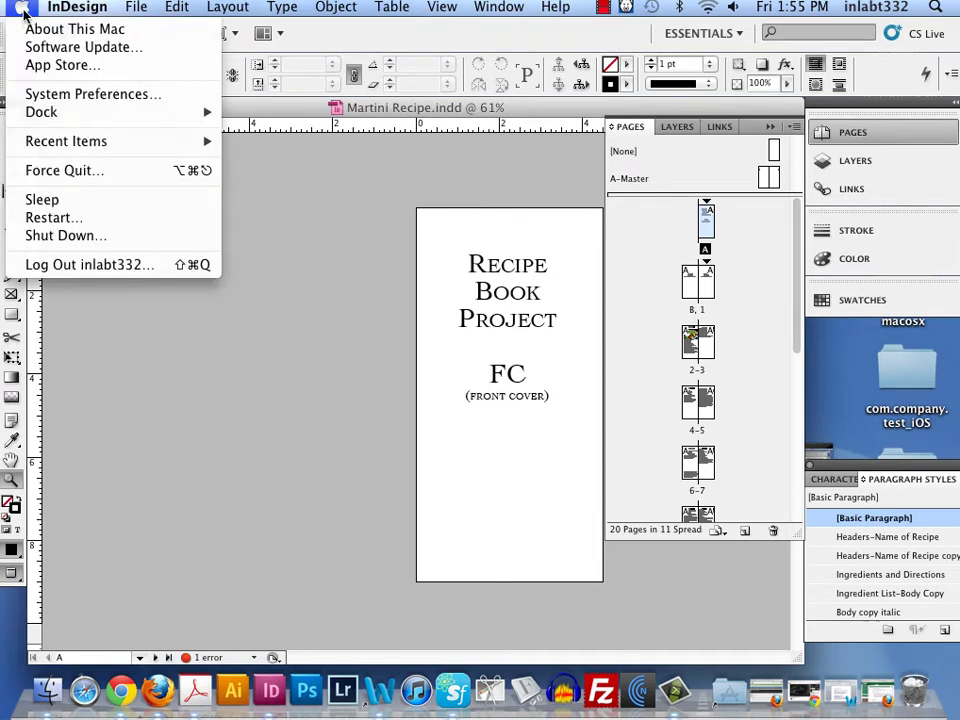
click(60, 94)
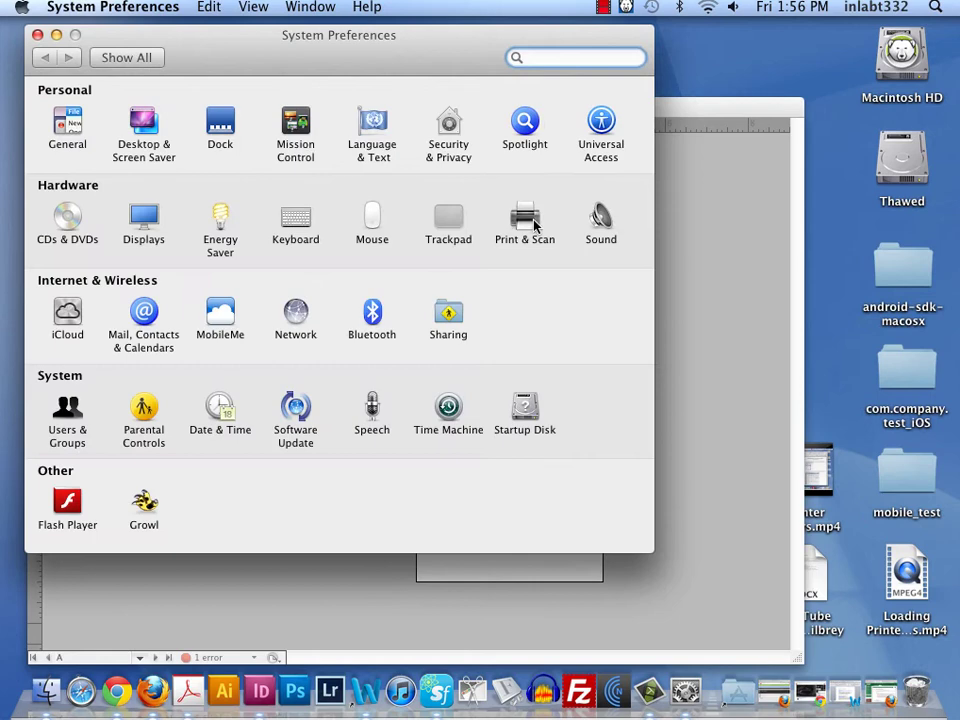
click(532, 217)
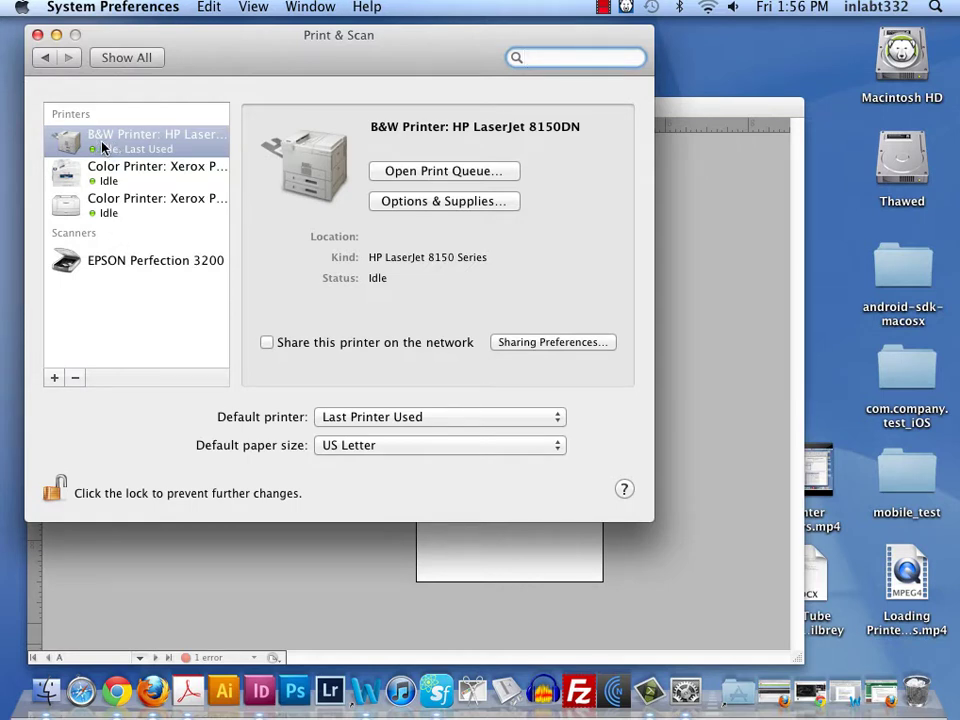
click(148, 177)
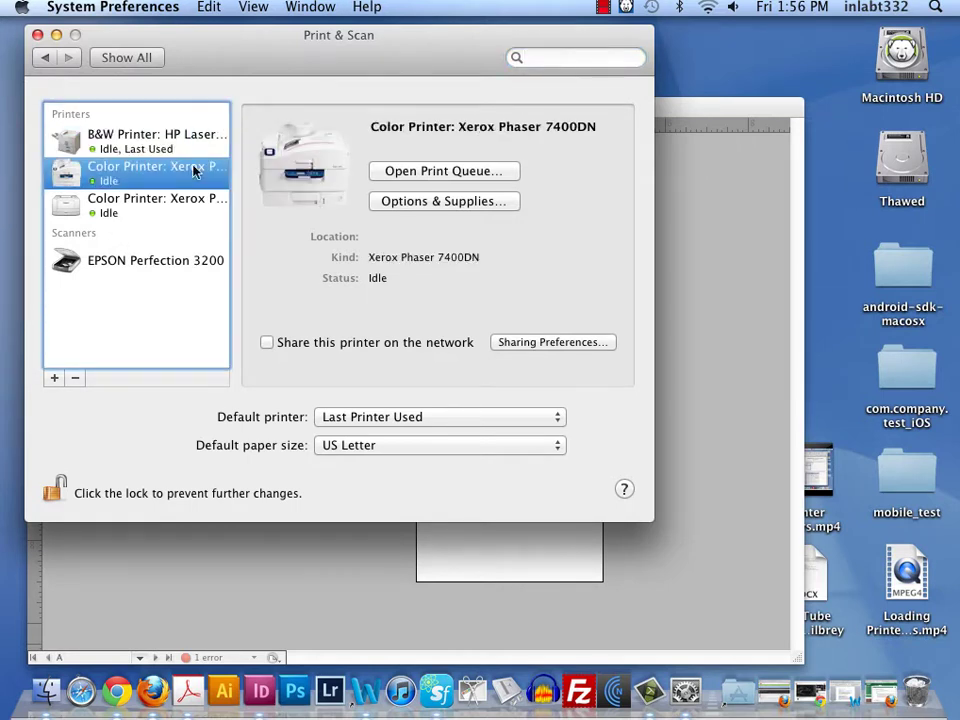
click(160, 206)
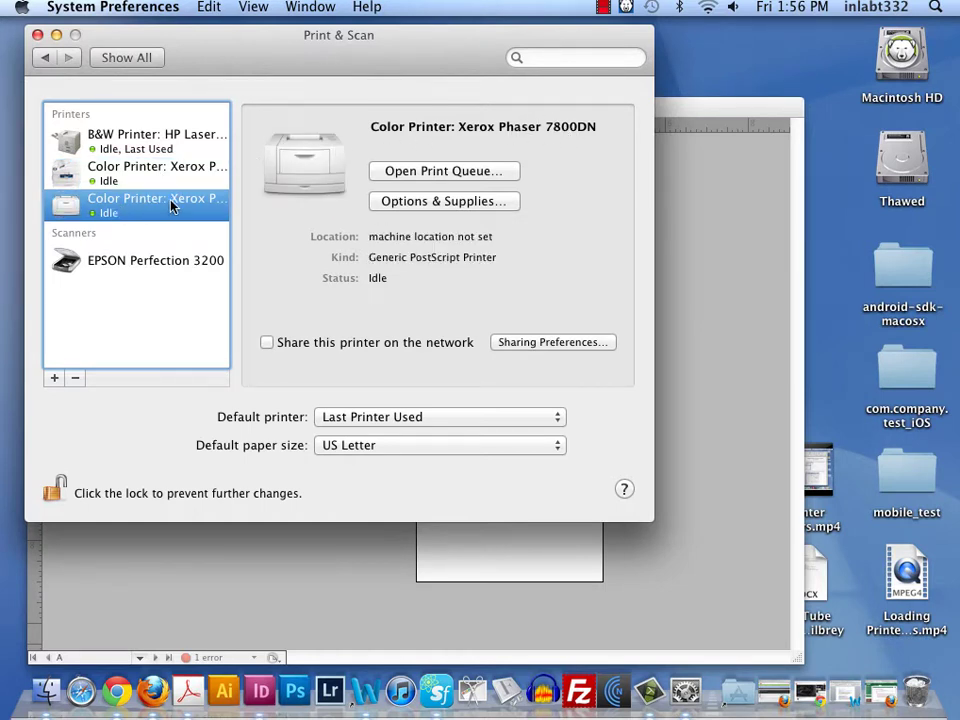
Step: Close System Preferences and open InDesign's Print Booklet dialog
click(38, 36)
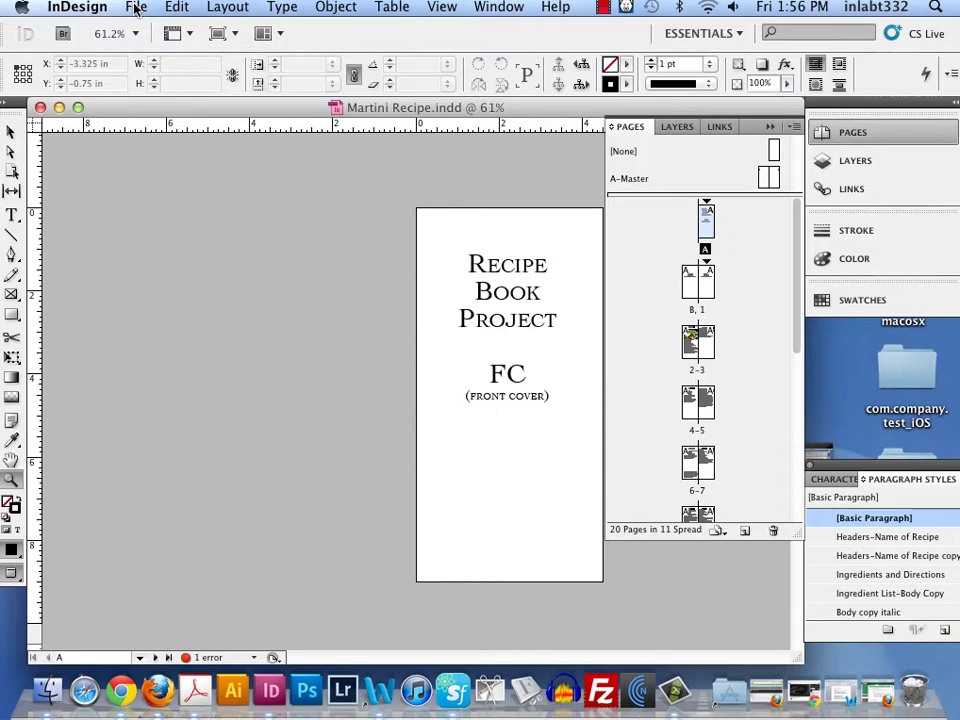
click(136, 8)
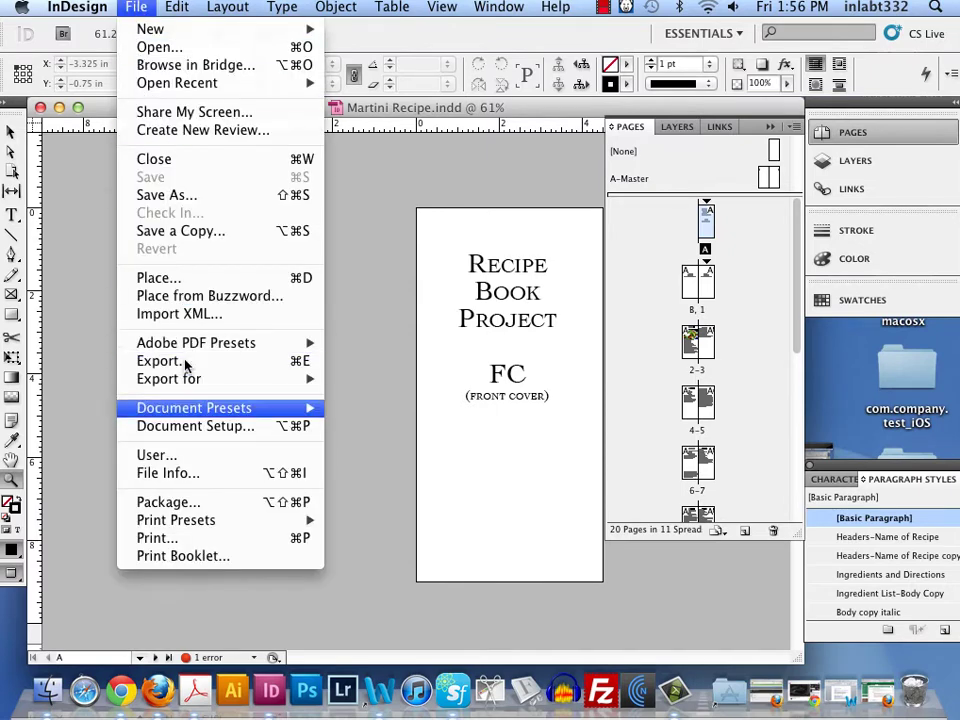
click(195, 558)
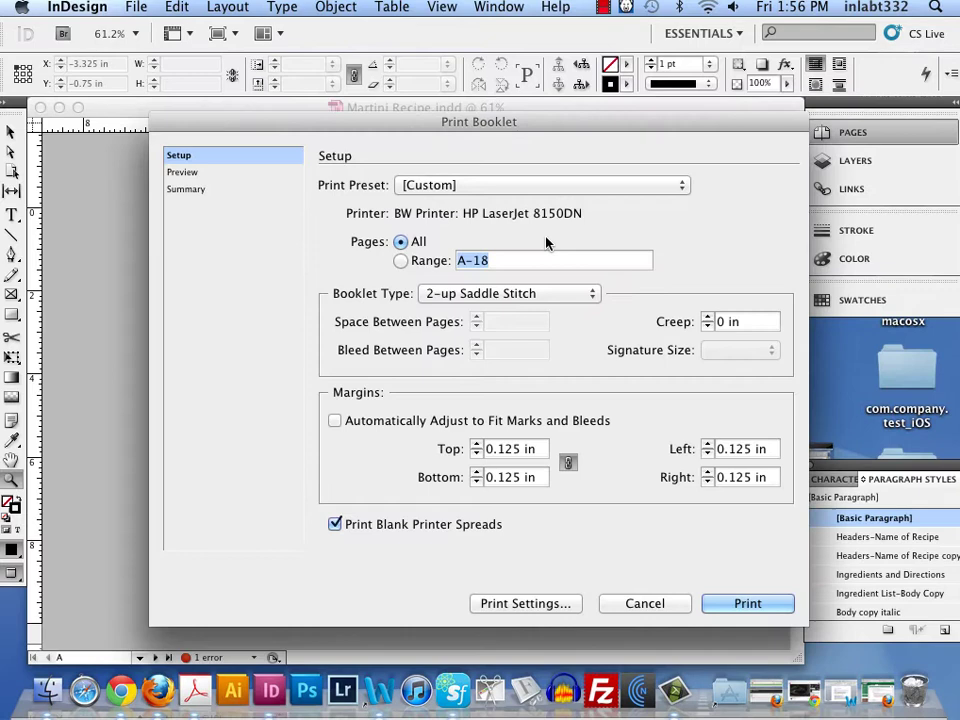
drag(416, 142, 403, 101)
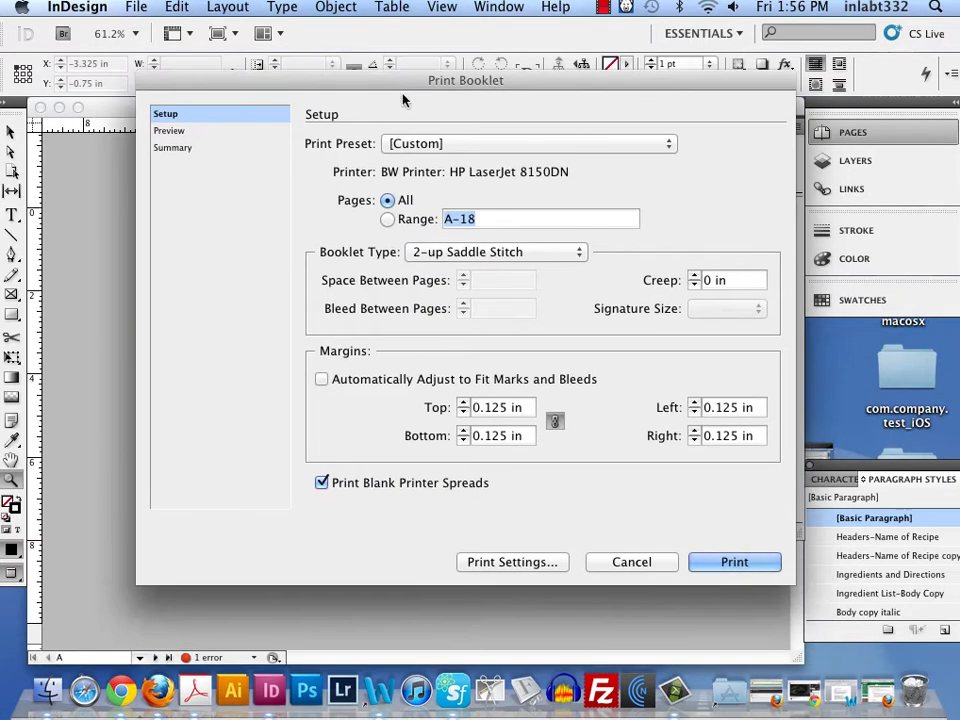
Step: Leave Automatically Adjust off and set all four booklet margins to 0.125 in
click(321, 379)
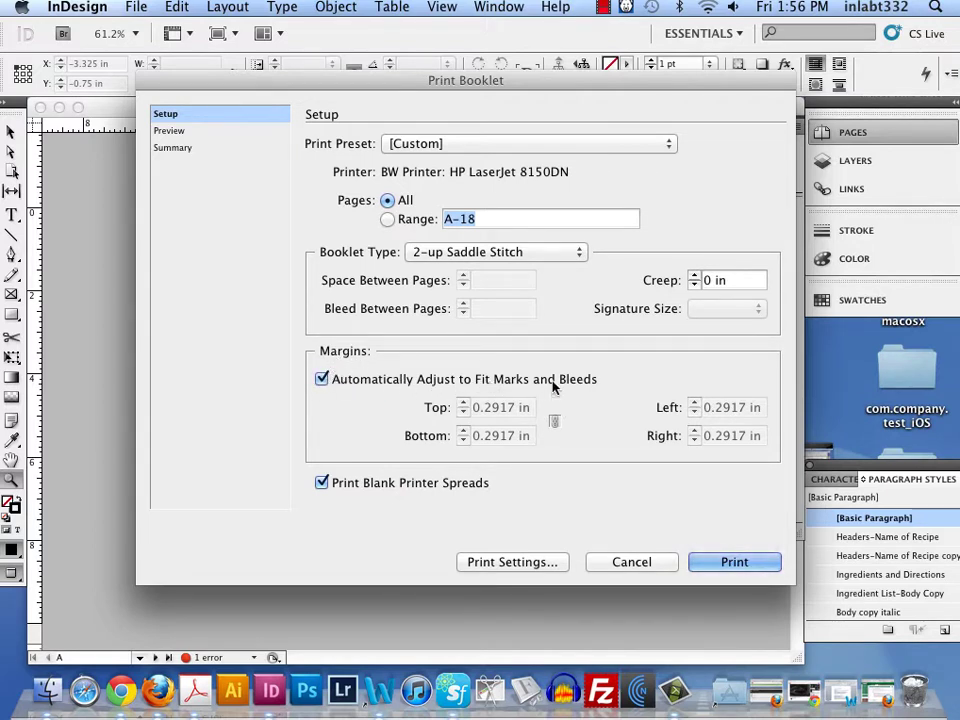
click(322, 379)
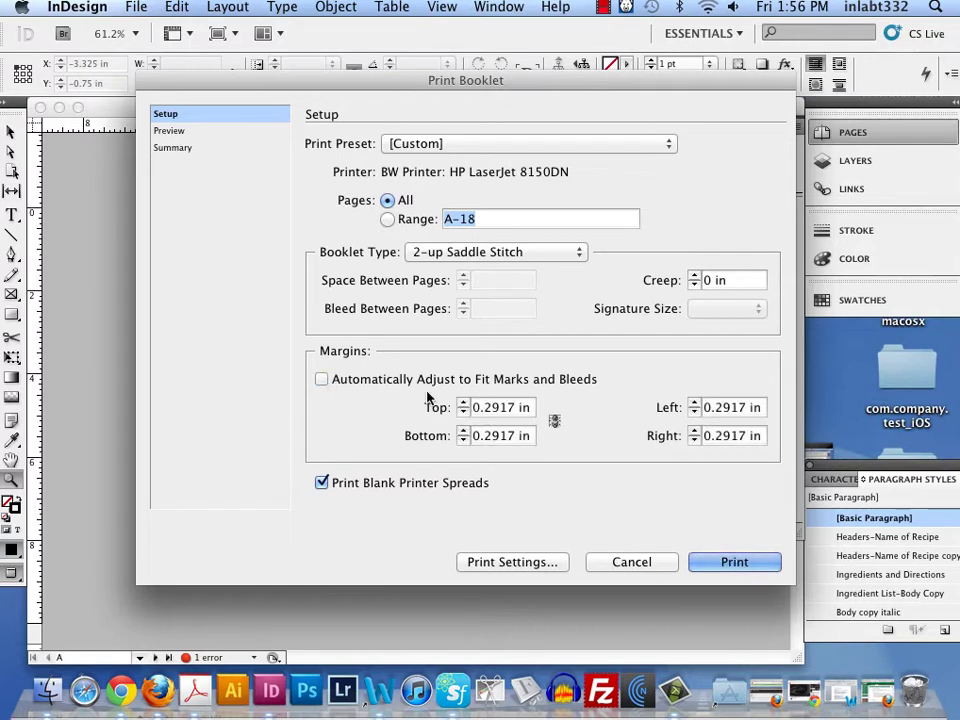
drag(526, 407, 437, 408)
key(BackSpace)
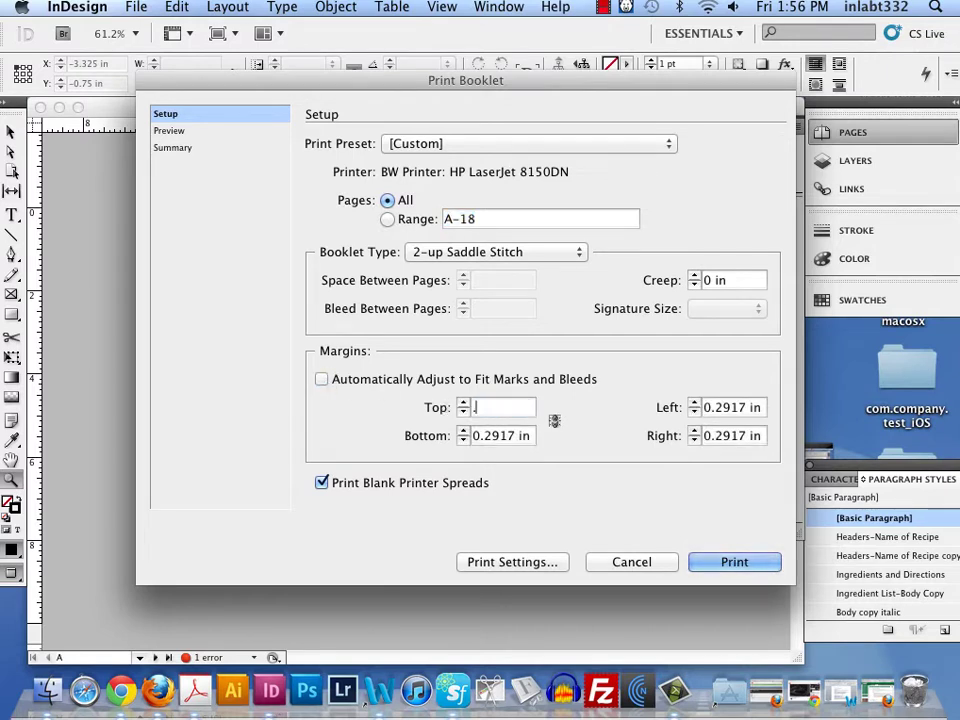
text(.125)
click(554, 421)
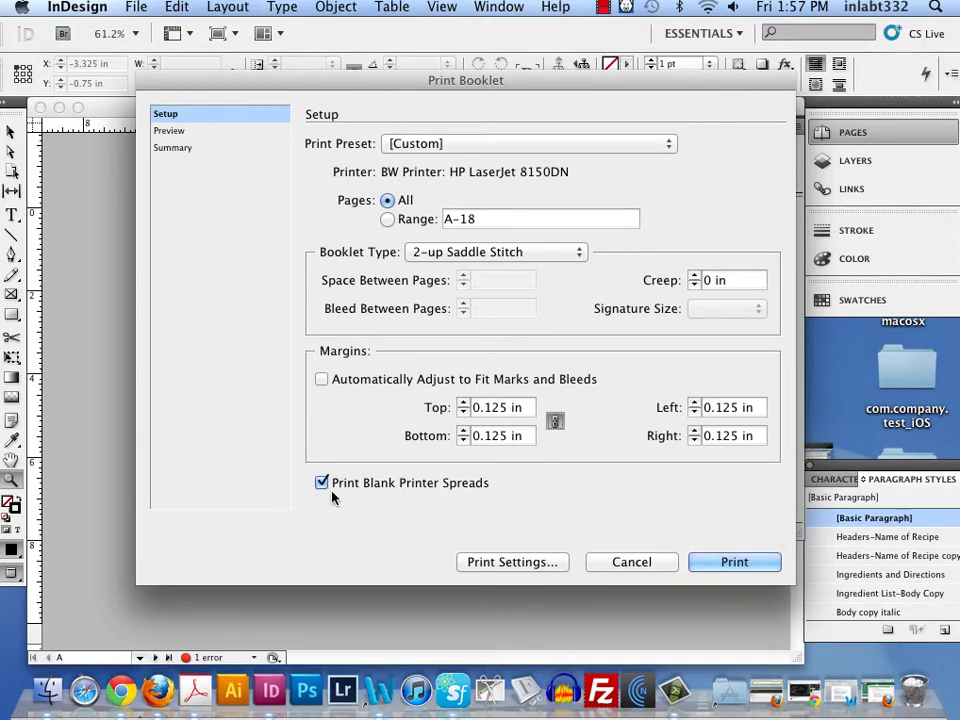
Step: Preview the booklet and confirm US Letter paper size in the print Setup settings
click(172, 131)
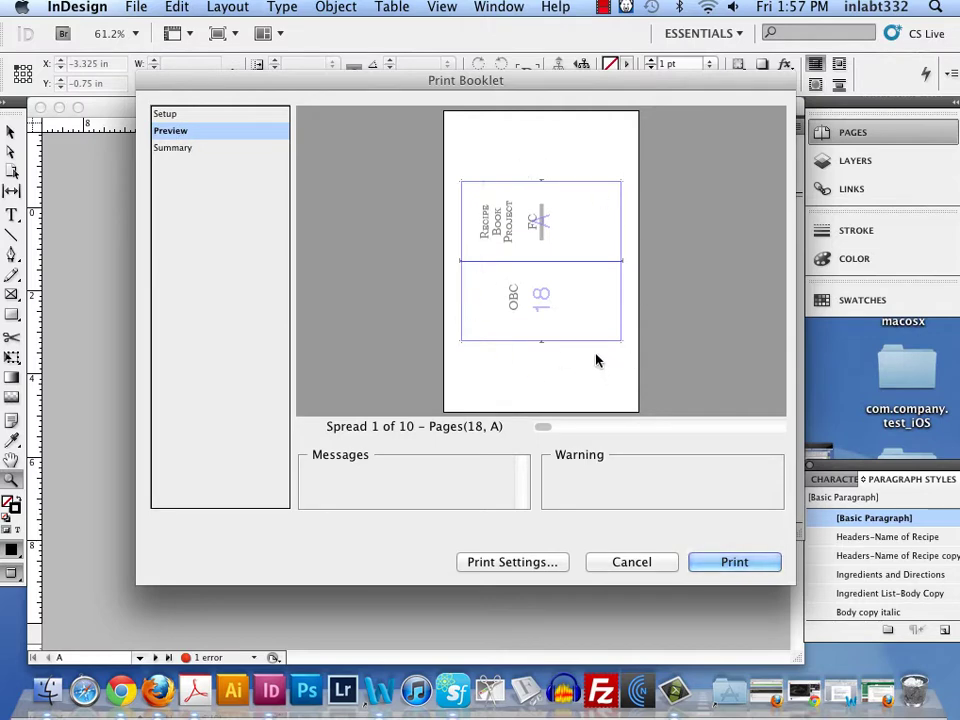
click(510, 564)
click(233, 177)
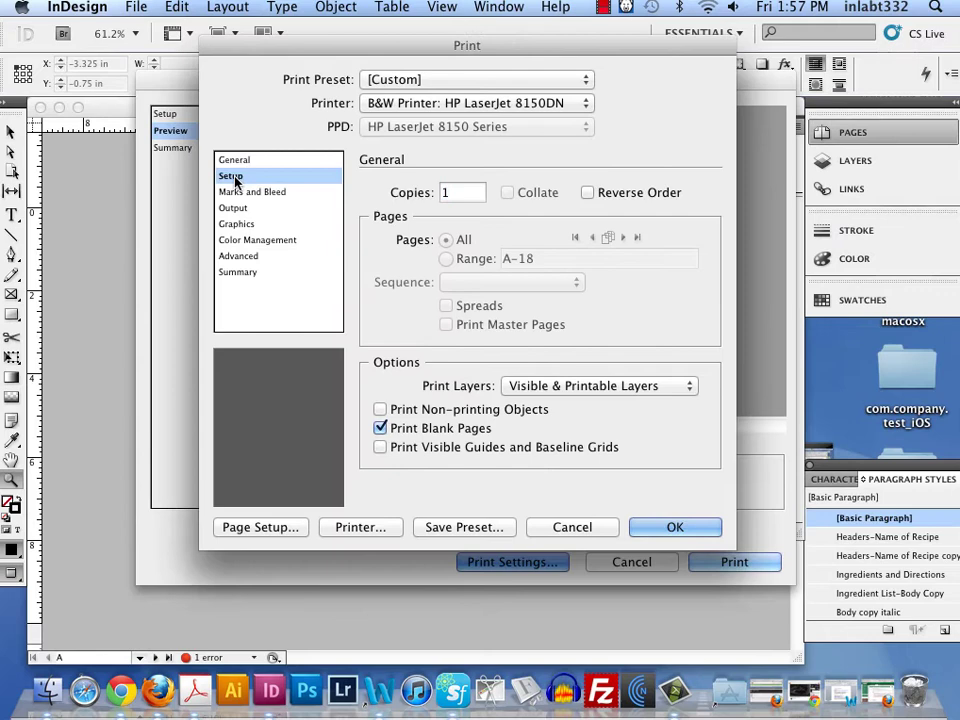
click(500, 189)
click(489, 101)
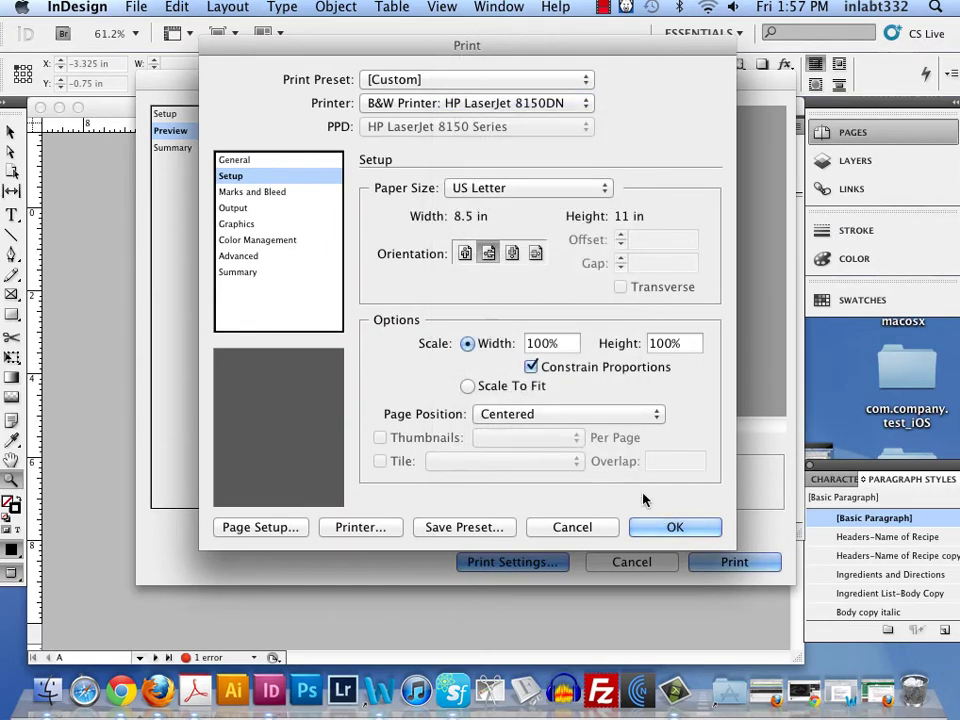
click(672, 527)
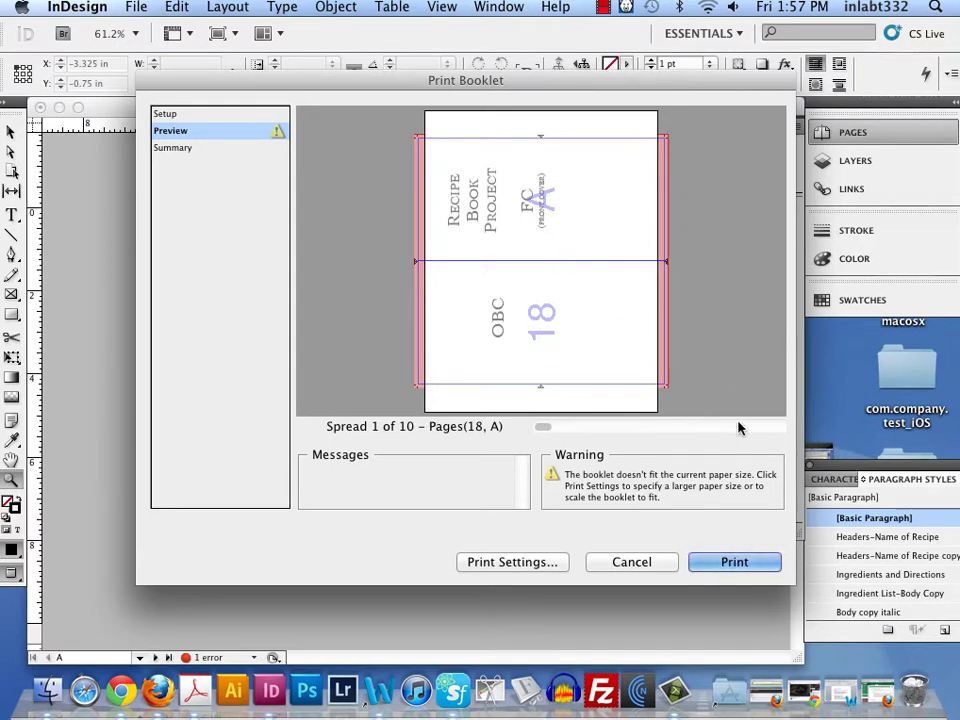
Step: Page through the booklet preview spreads and return to spread 1 (pages 18, A)
scroll(738, 428, down, 1)
scroll(545, 330, down, 1)
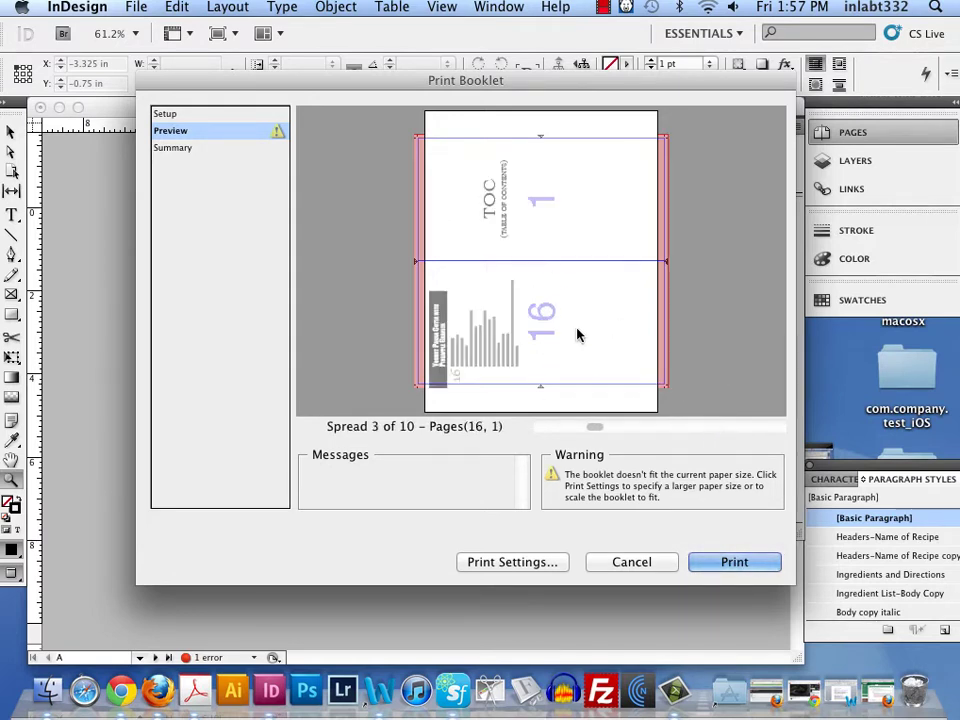
click(754, 428)
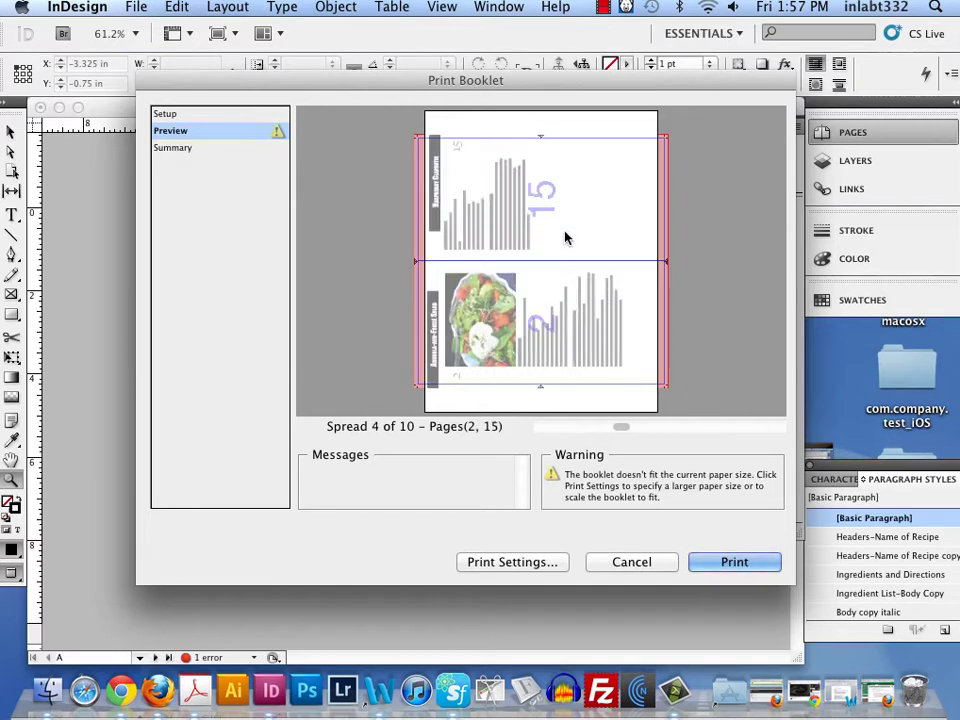
scroll(756, 432, down, 1)
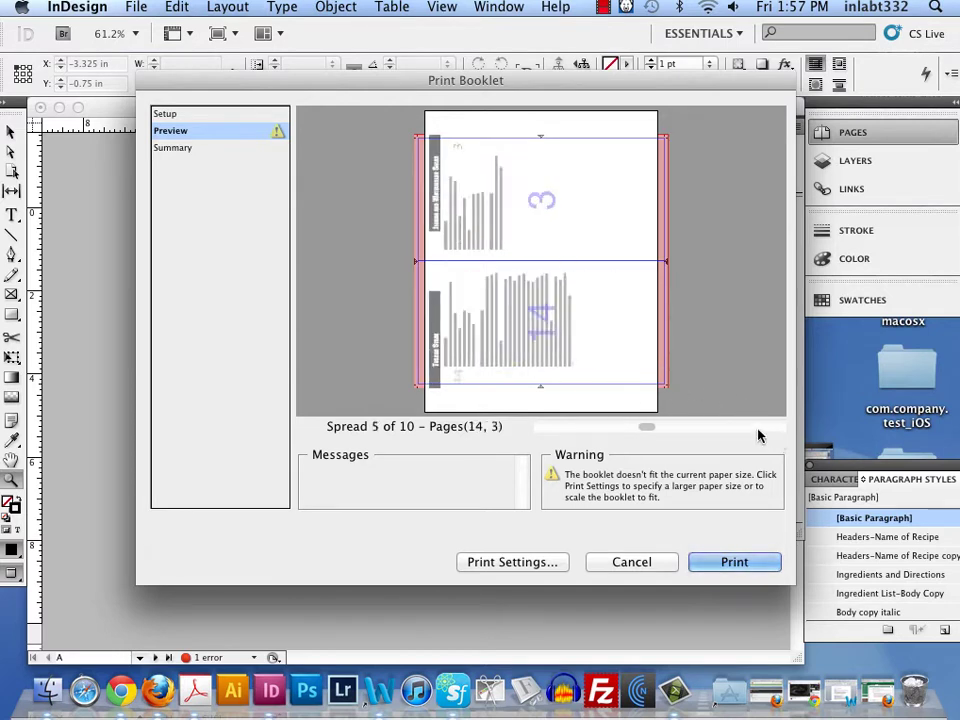
scroll(757, 435, down, 1)
scroll(755, 432, down, 1)
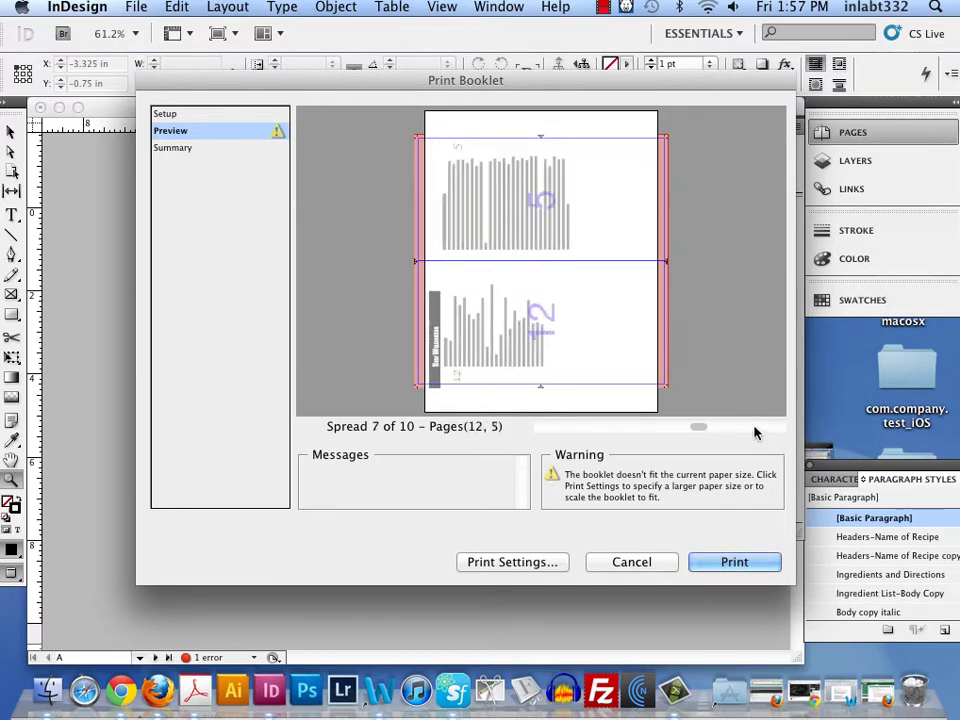
scroll(755, 433, down, 1)
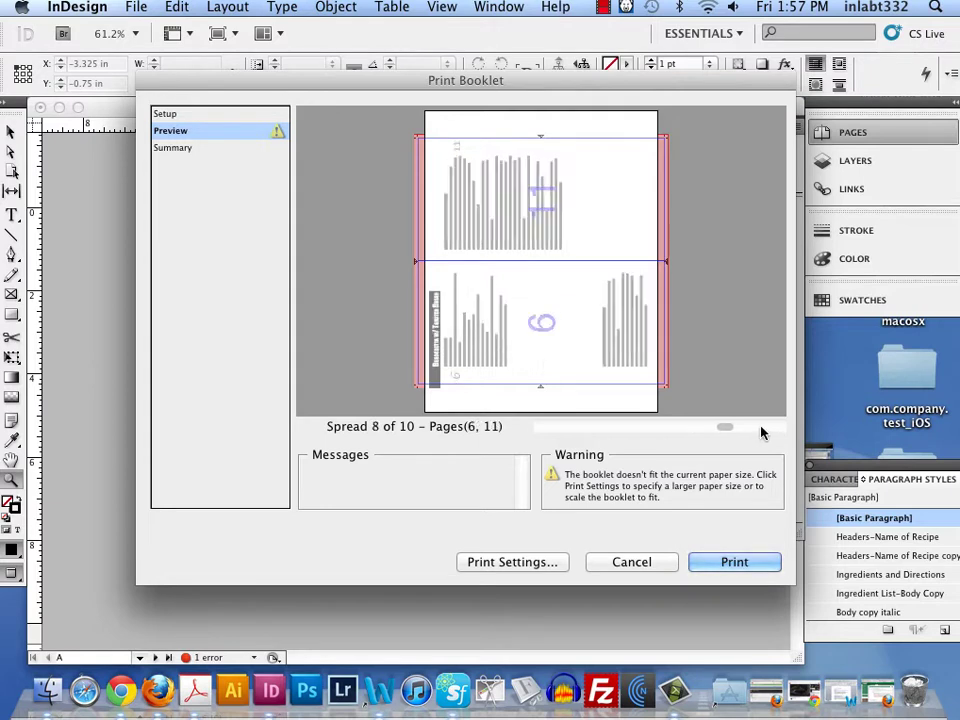
click(568, 430)
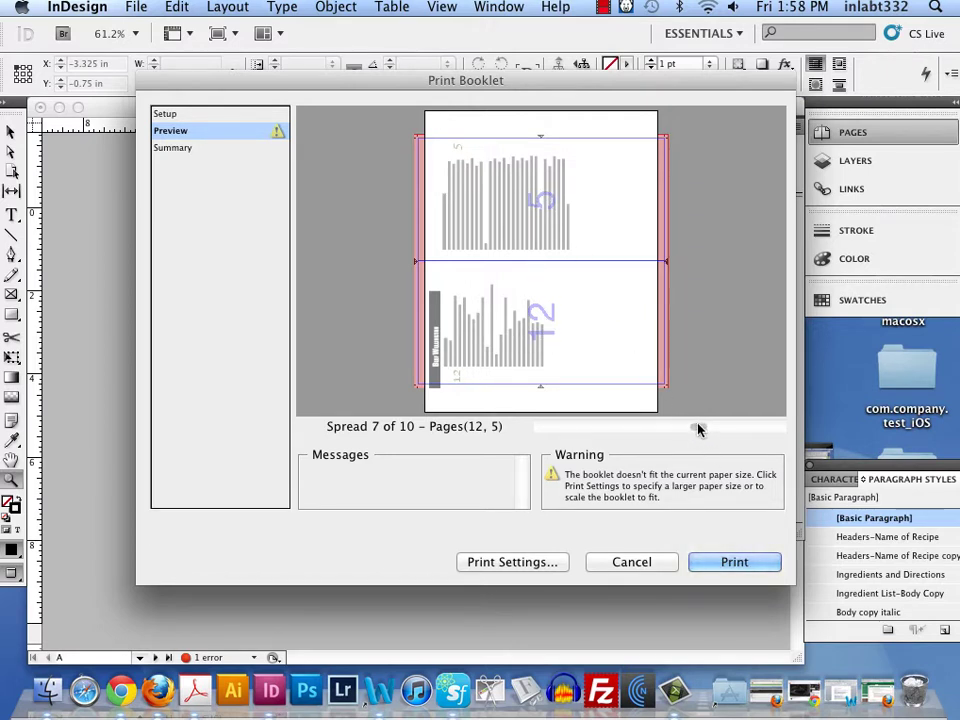
drag(700, 428, 523, 431)
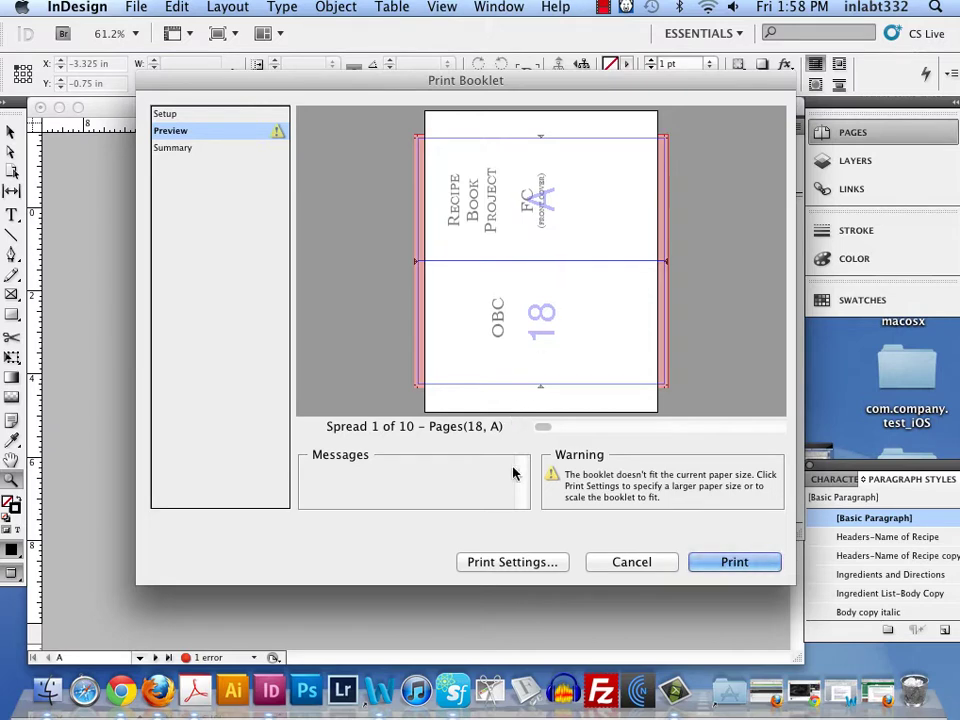
Step: In the booklet's print settings, choose Color Printer: Xerox Phaser 7400DN as the printer
click(515, 563)
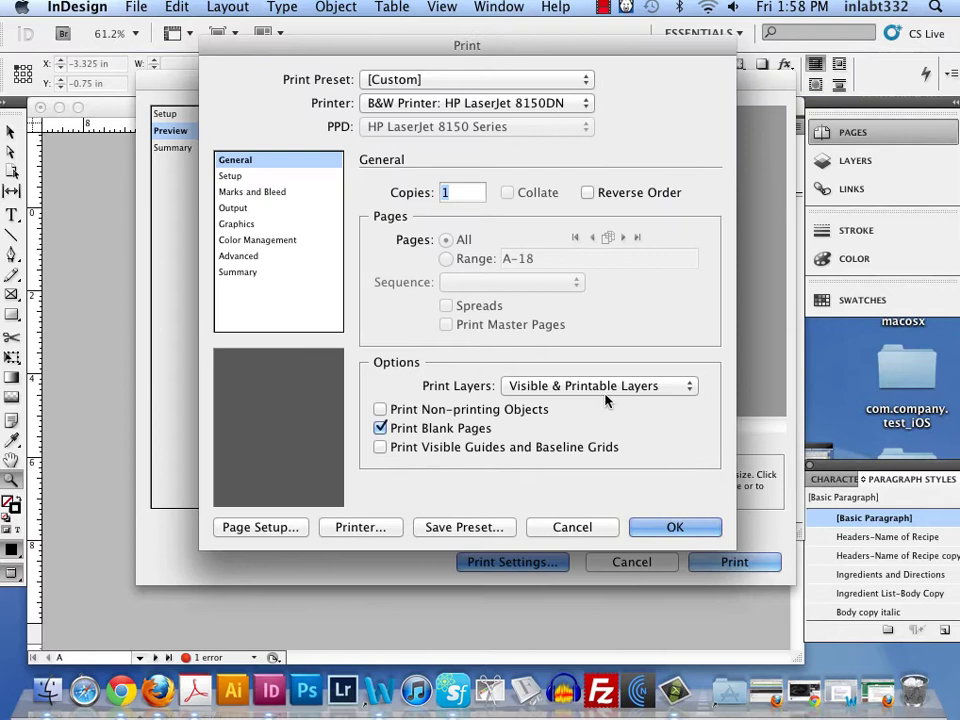
click(392, 104)
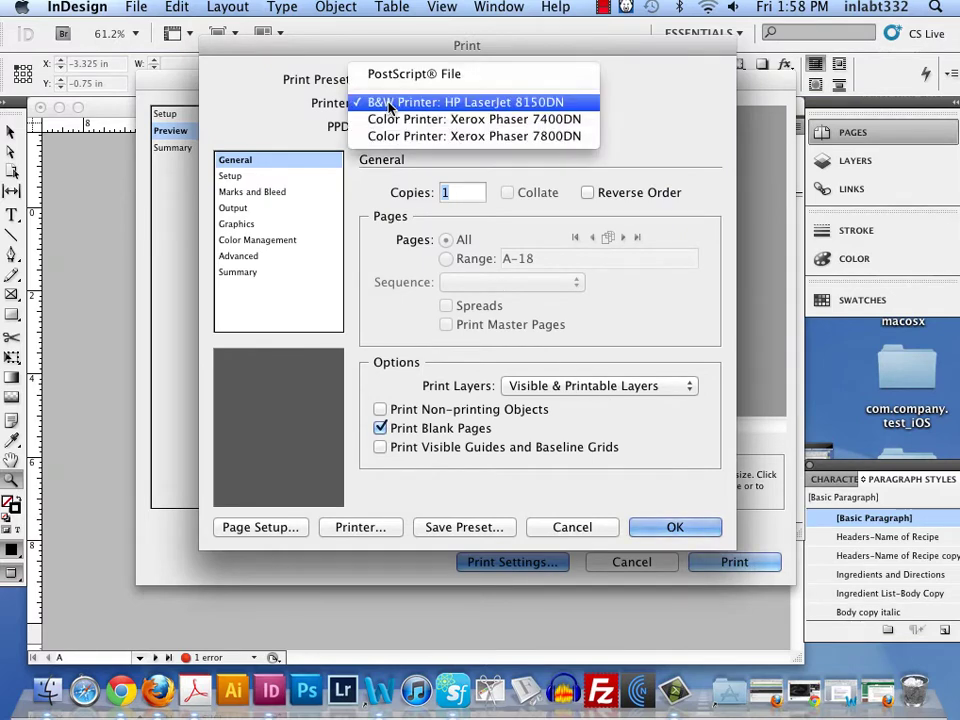
click(394, 103)
click(406, 104)
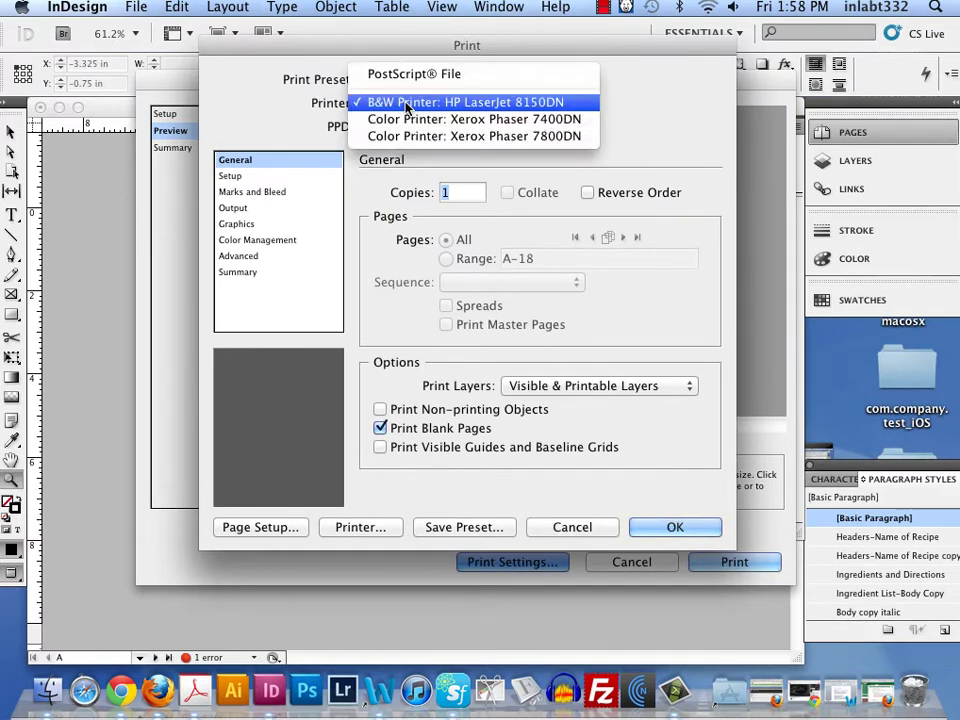
click(555, 120)
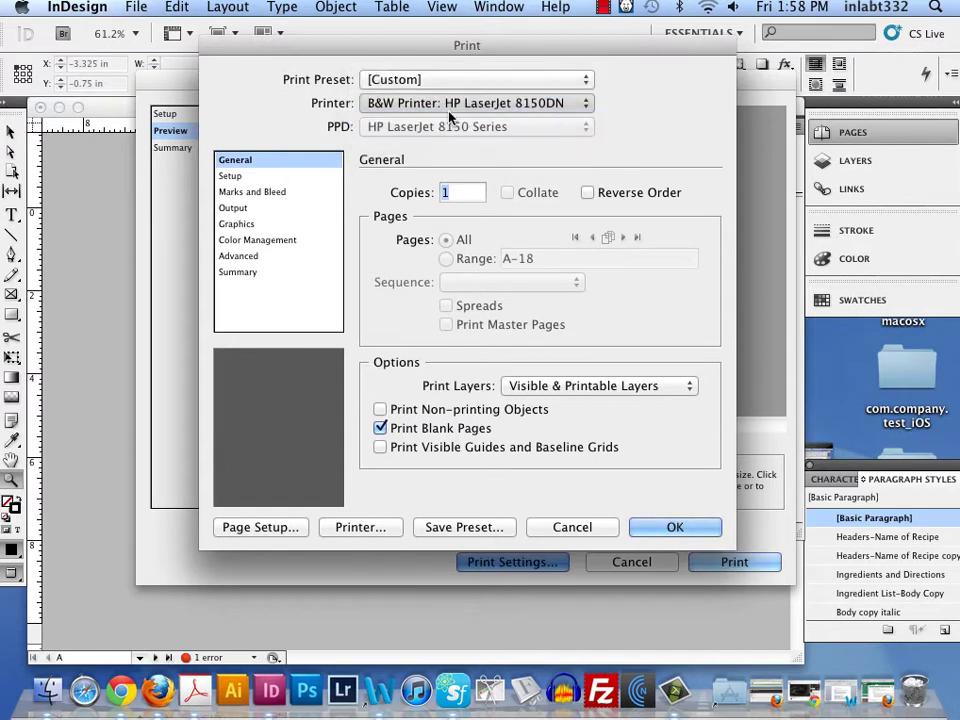
click(522, 104)
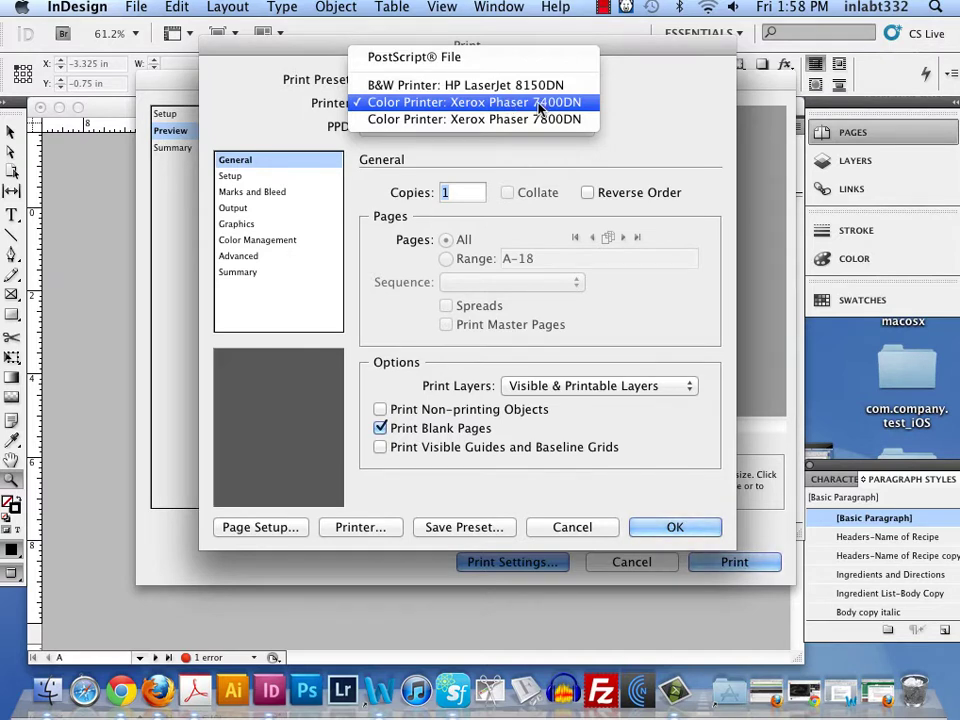
click(540, 104)
click(426, 104)
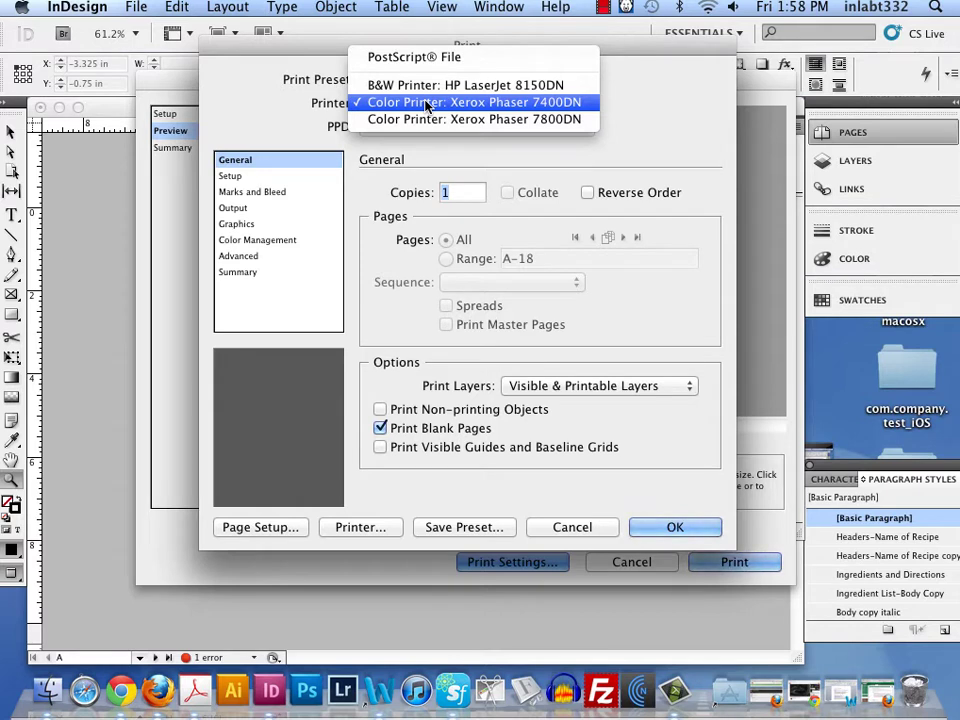
click(426, 104)
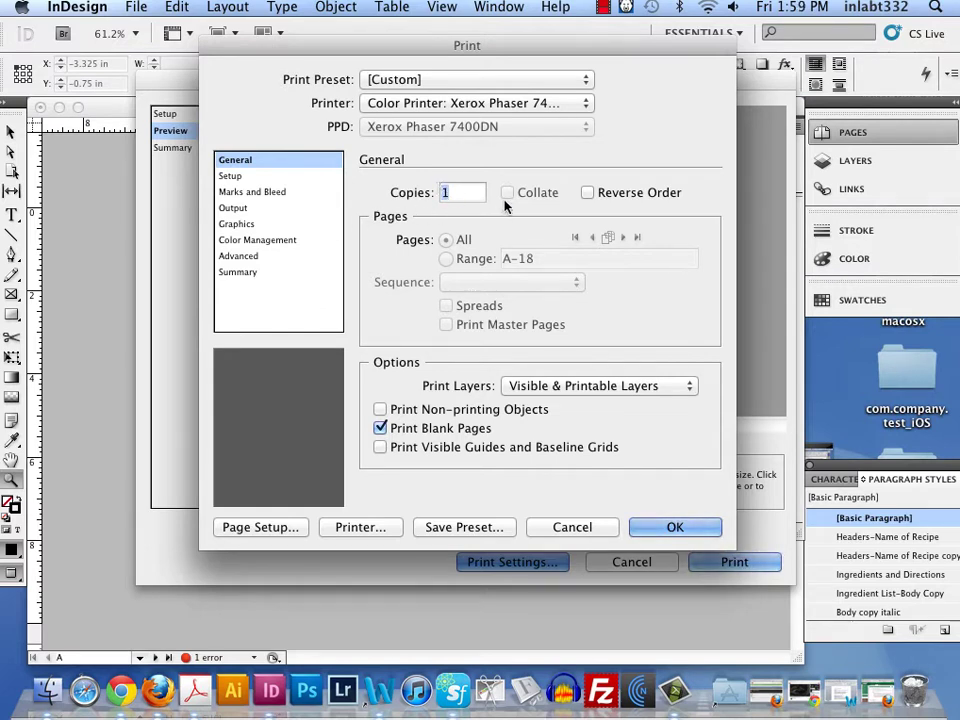
Step: Set the booklet paper size to Tabloid in the Setup pane
click(238, 176)
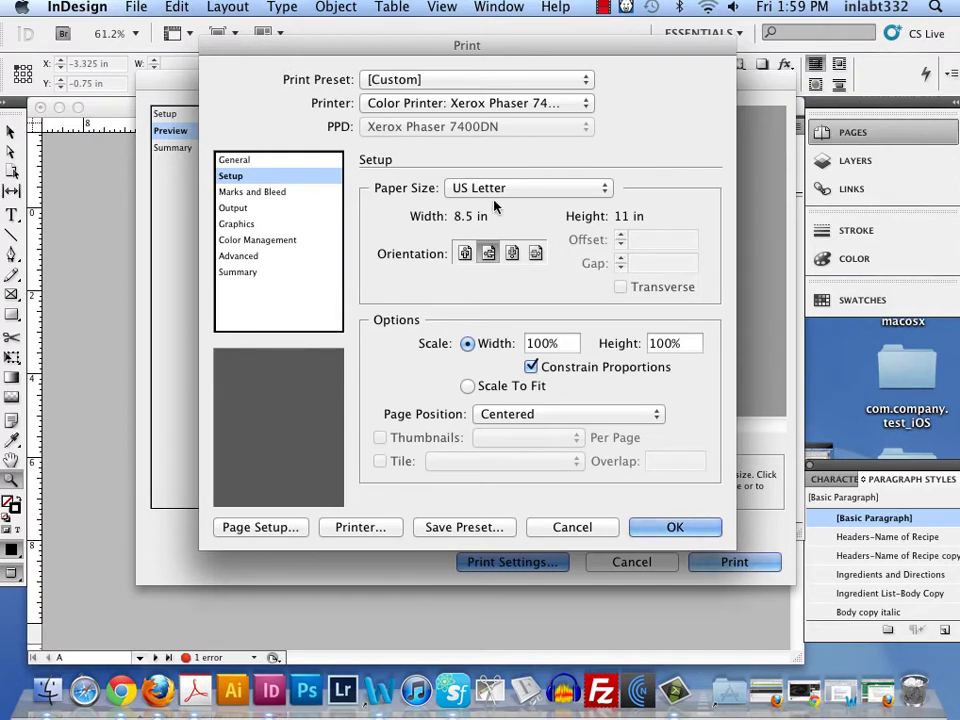
click(546, 193)
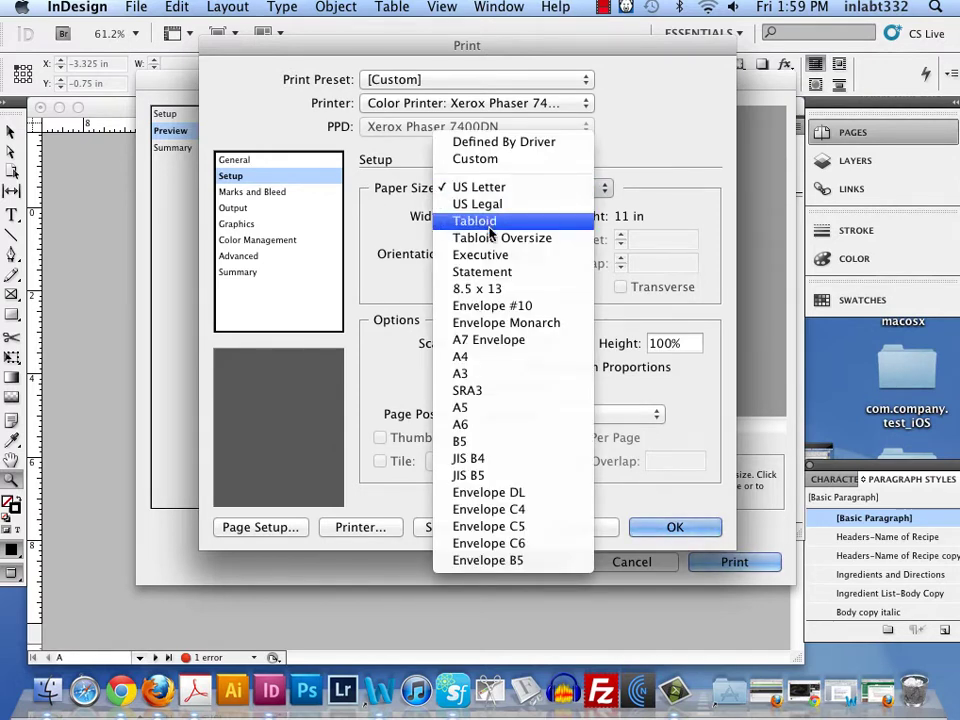
click(495, 238)
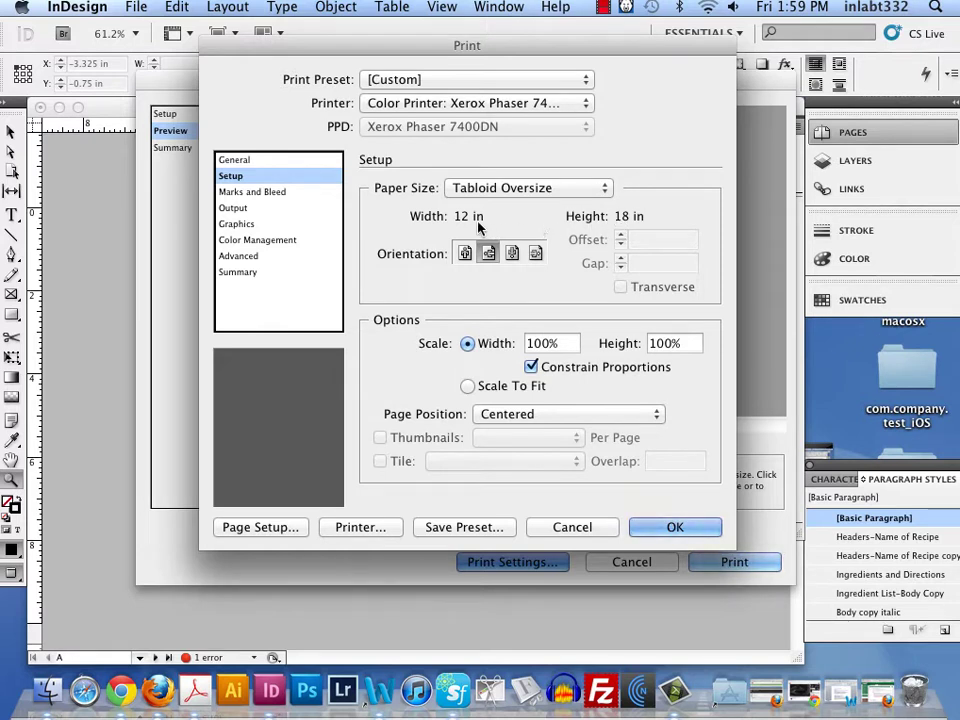
click(547, 191)
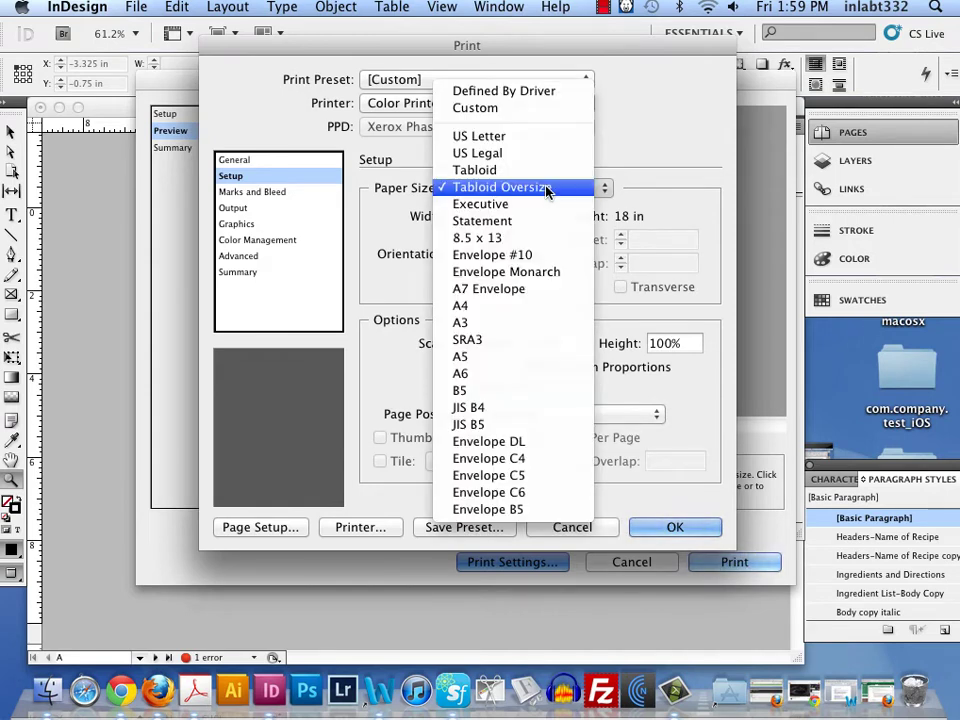
click(622, 205)
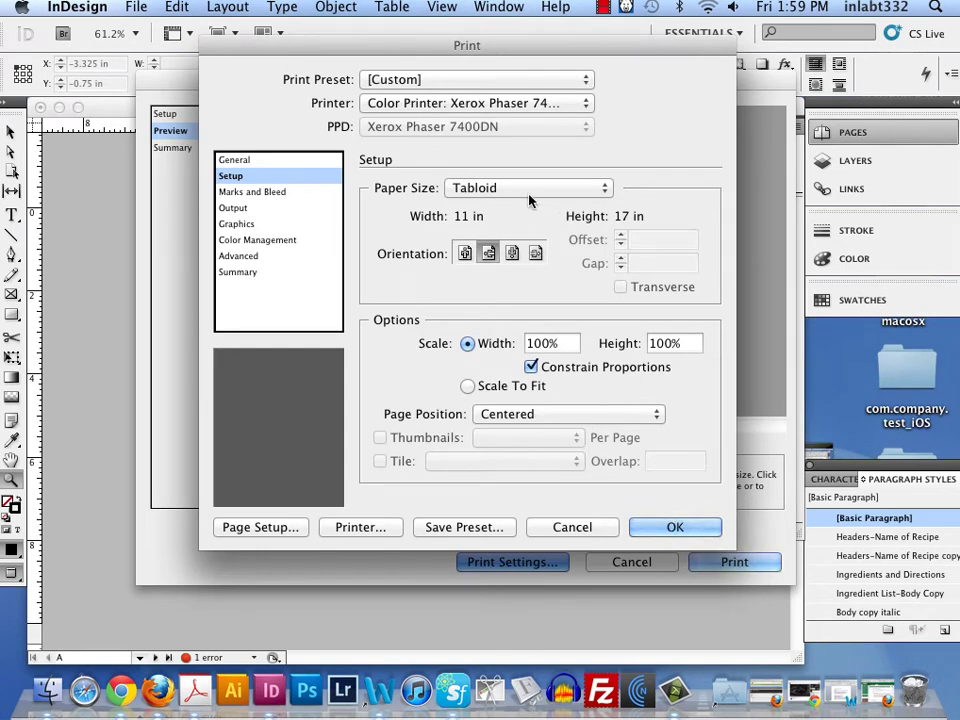
Step: Set landscape orientation and center the page position on the sheet
click(488, 254)
click(464, 254)
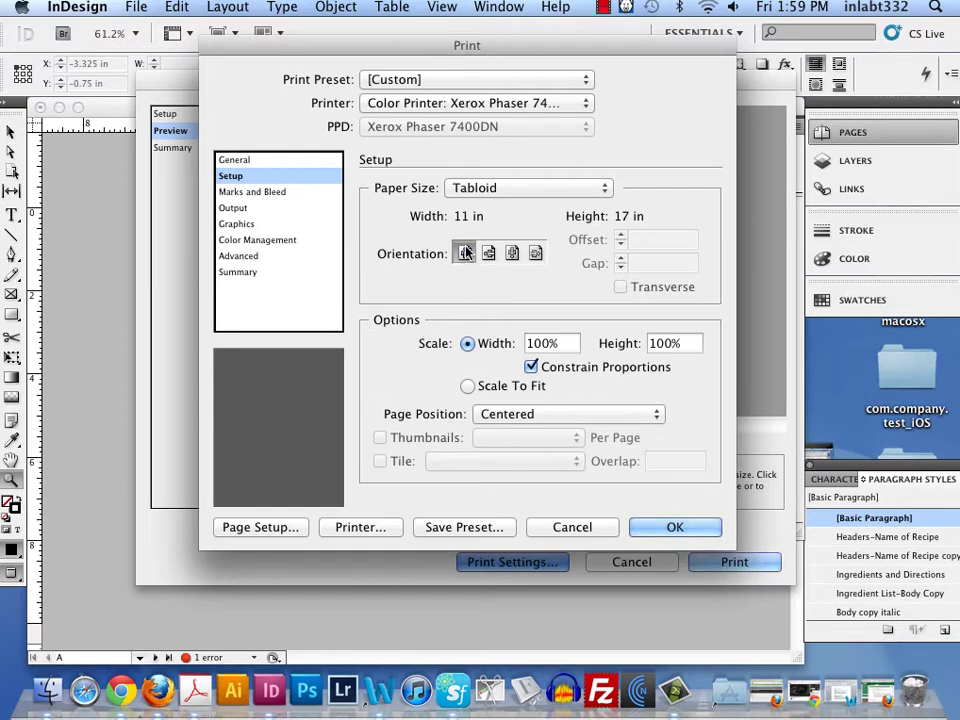
click(486, 254)
click(518, 418)
click(520, 366)
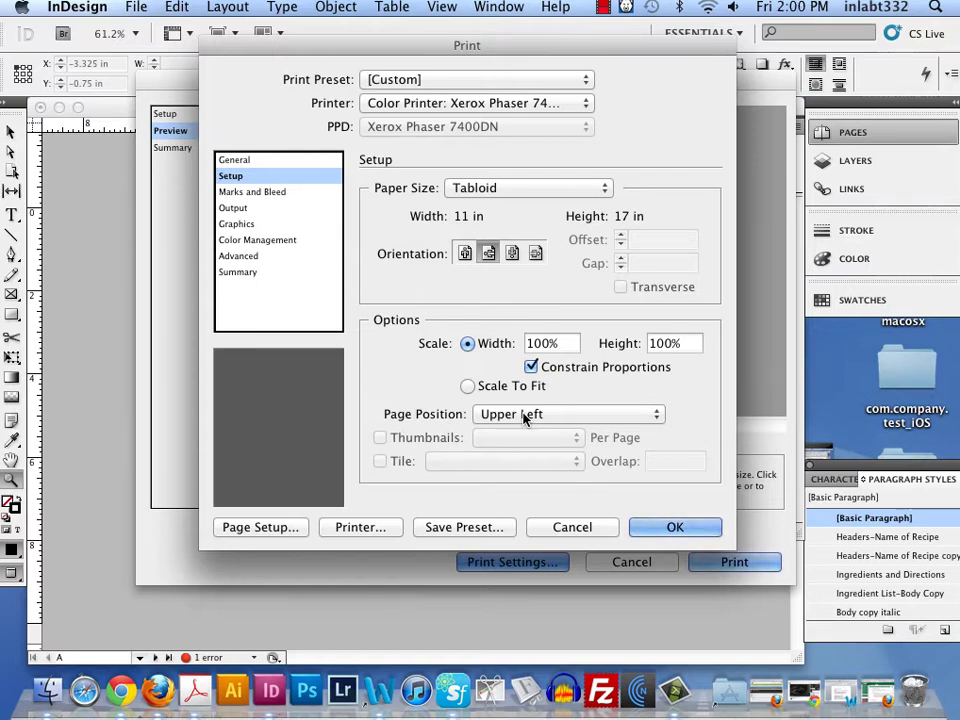
click(524, 418)
click(517, 468)
Step: Keep crop marks, use a custom 0.125 in bleed instead of document bleed, and open Page Setup
click(240, 198)
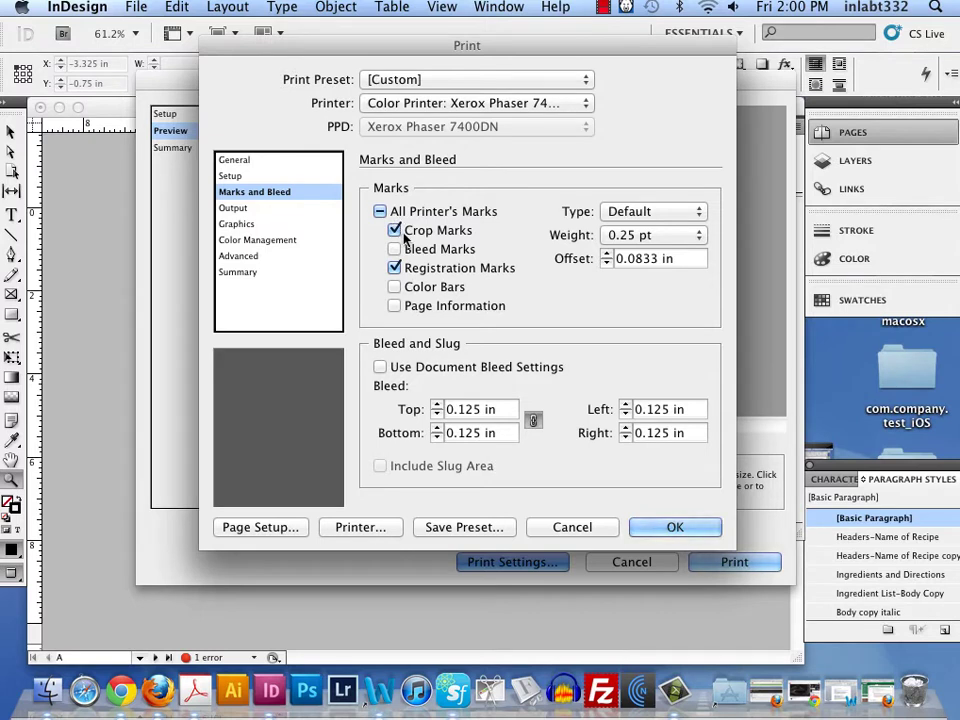
click(380, 367)
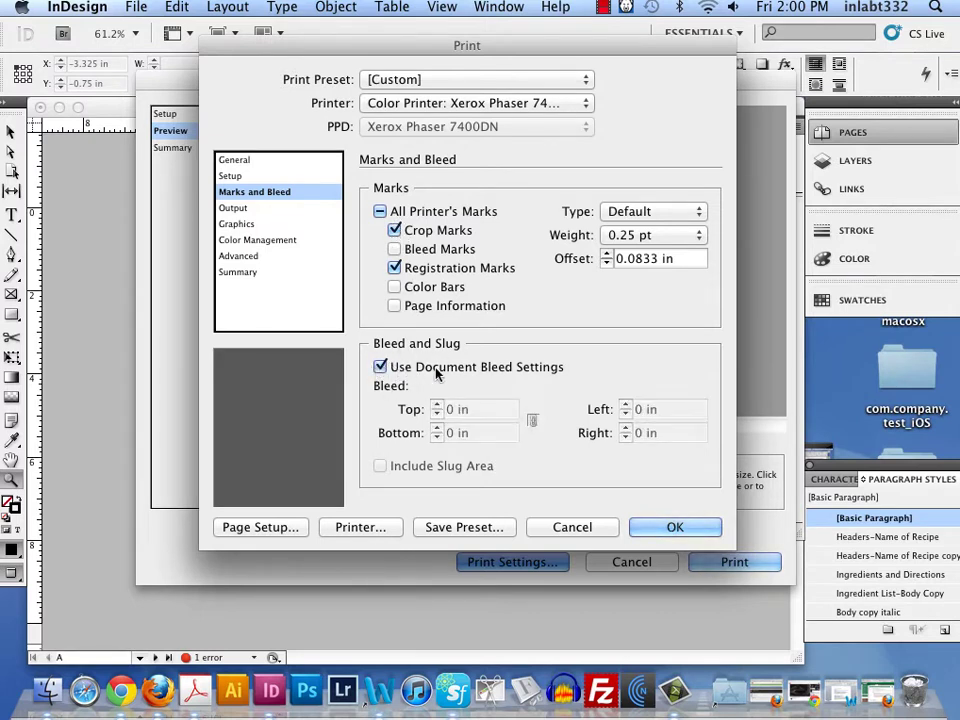
click(382, 368)
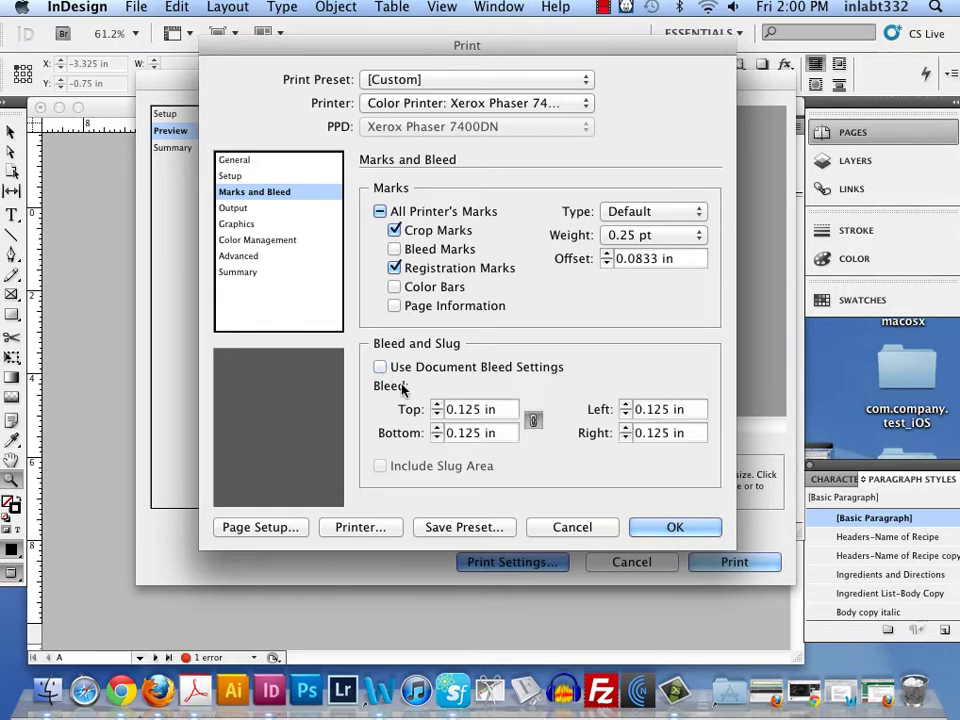
double_click(478, 411)
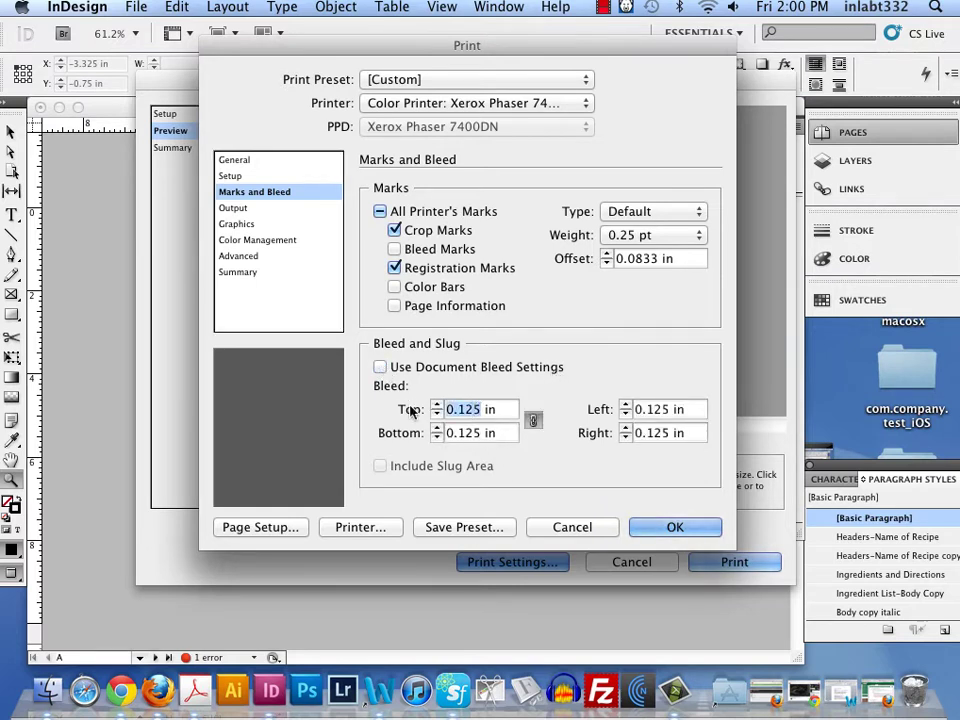
text(.125)
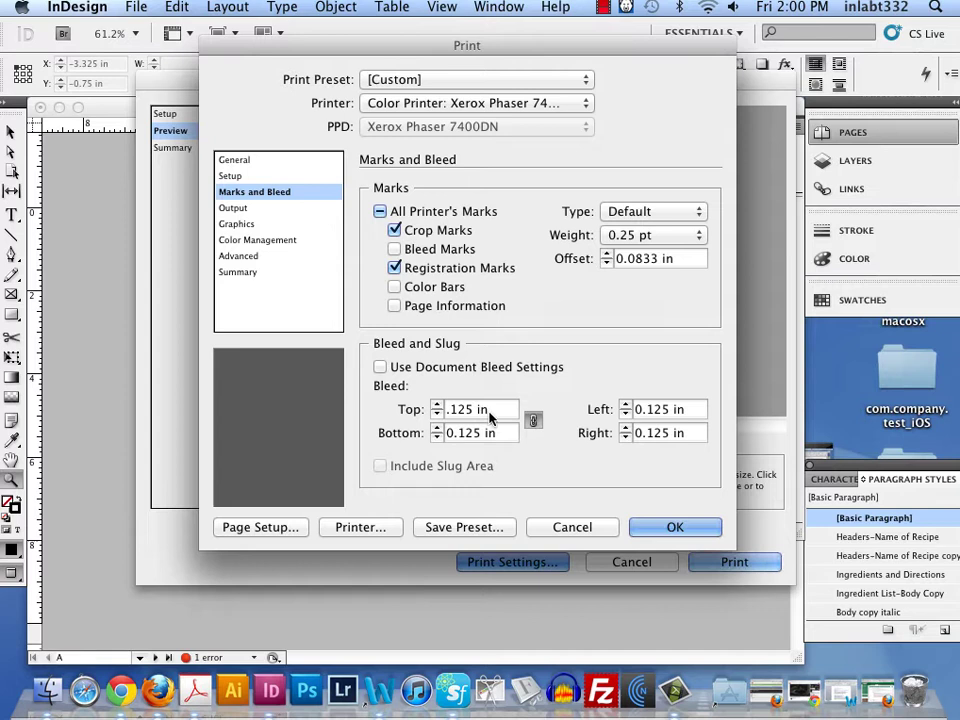
click(532, 422)
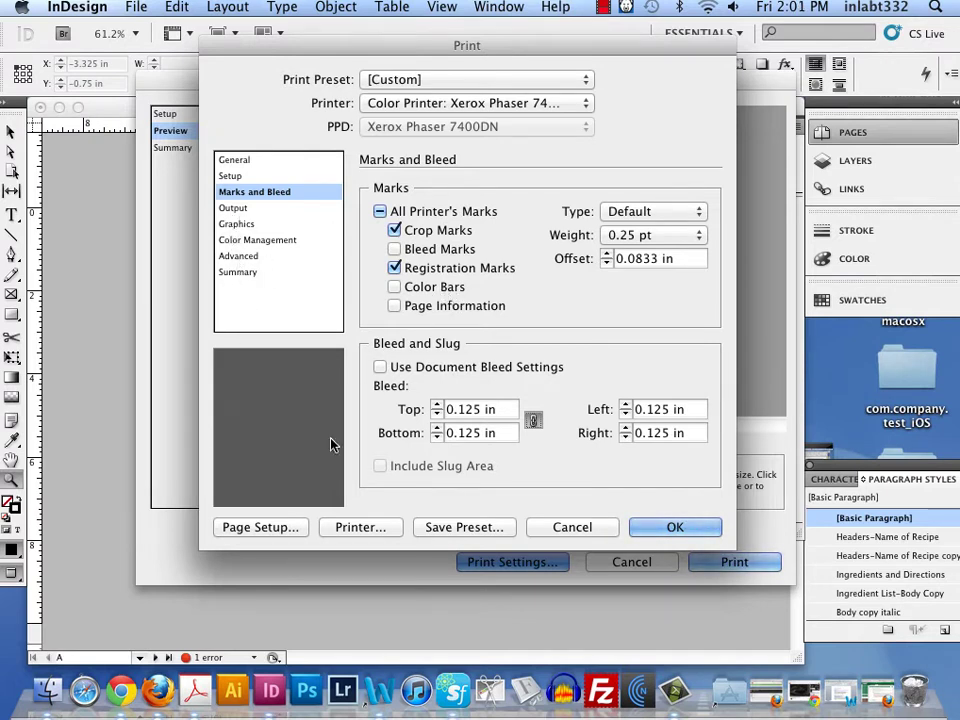
click(247, 529)
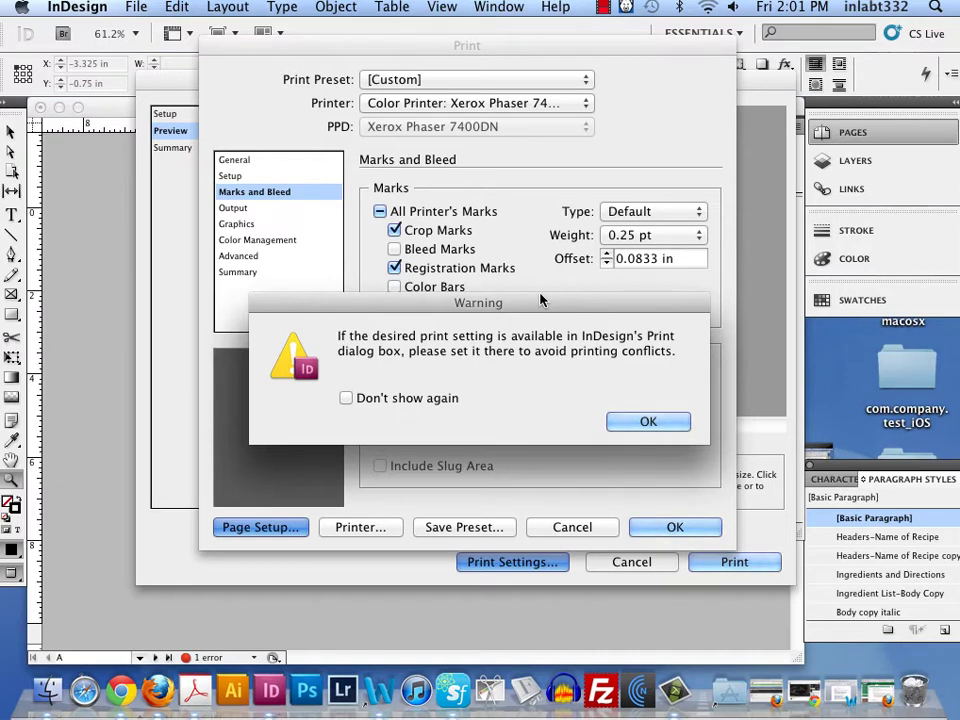
Step: Turn on Don't show again for the print-settings warning and dismiss it
click(346, 399)
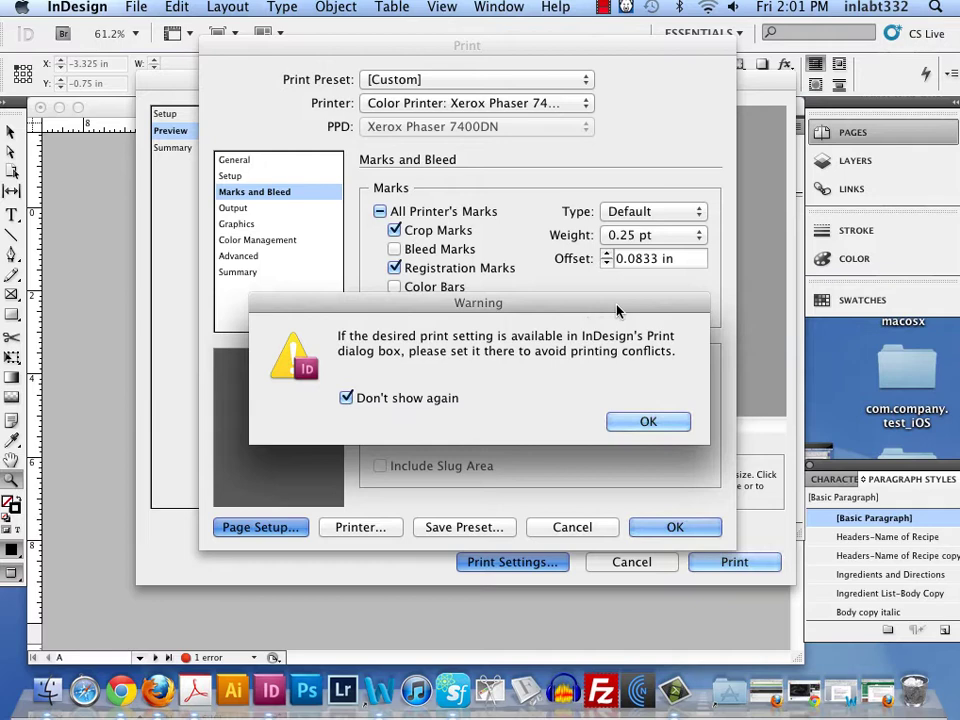
drag(617, 311, 635, 274)
click(690, 385)
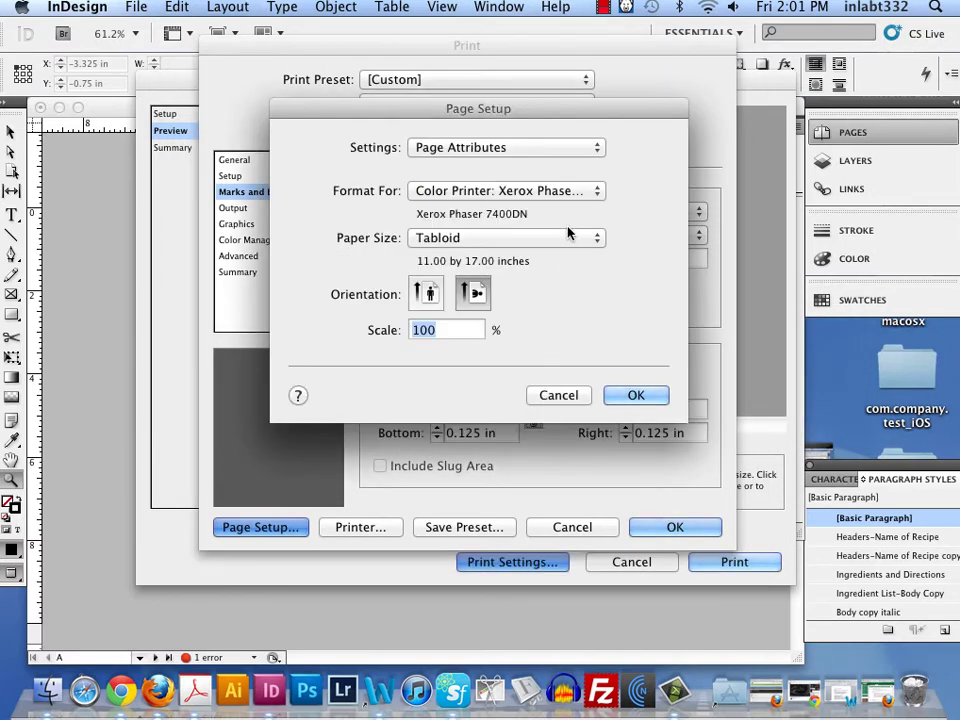
Step: Confirm Page Setup for the Xerox Phaser 7400DN at Tabloid, landscape
click(540, 192)
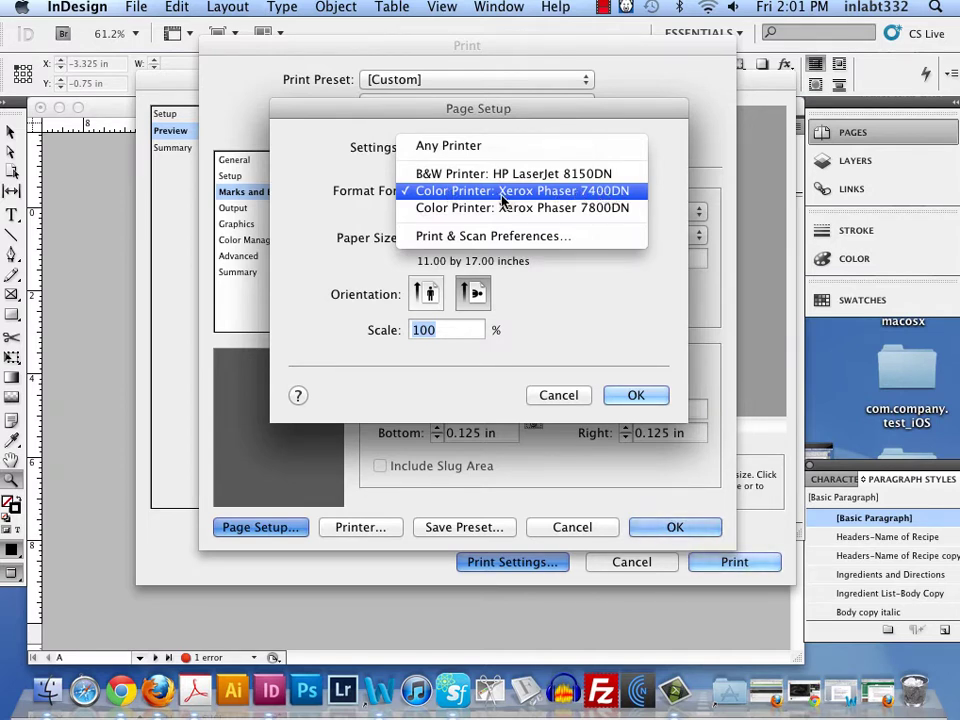
click(502, 198)
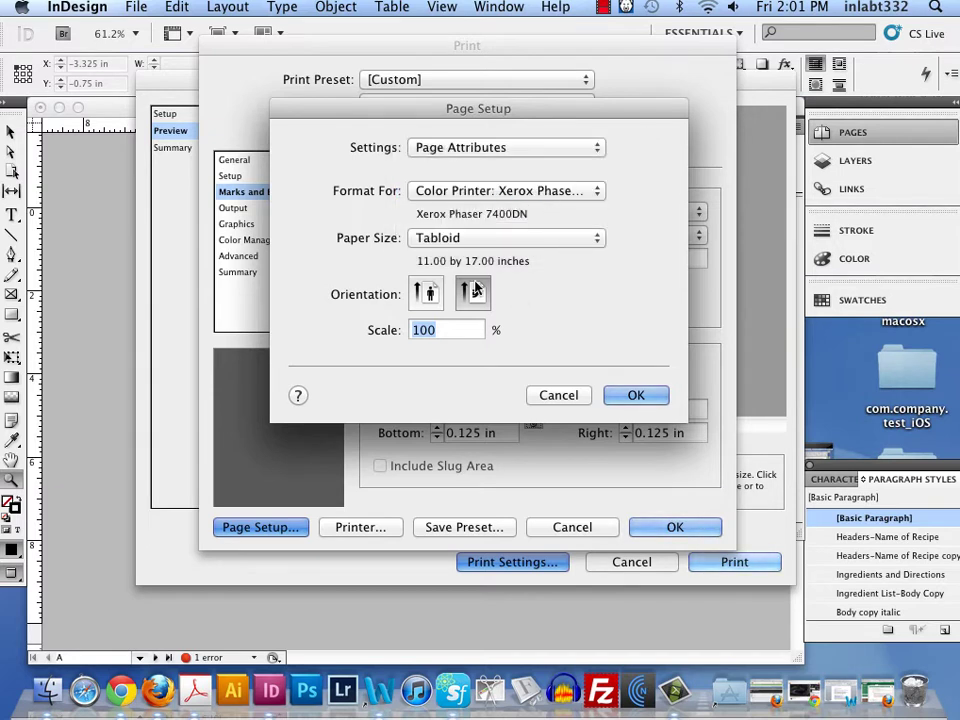
click(474, 295)
key(Return)
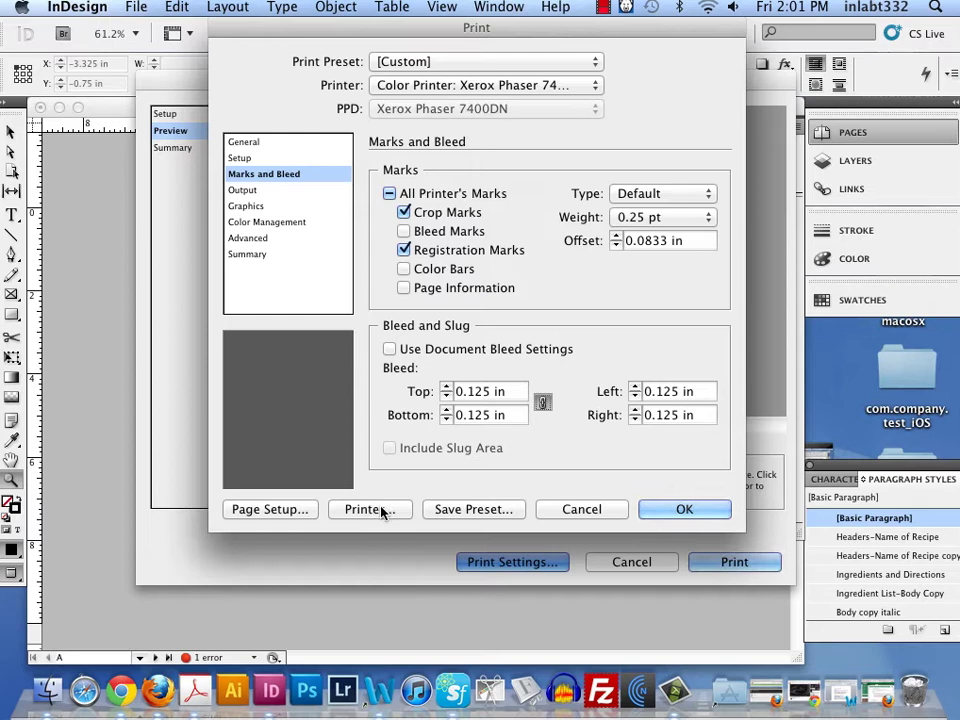
Step: Open the Xerox Phaser's system Print dialog and expand it to full details
click(381, 512)
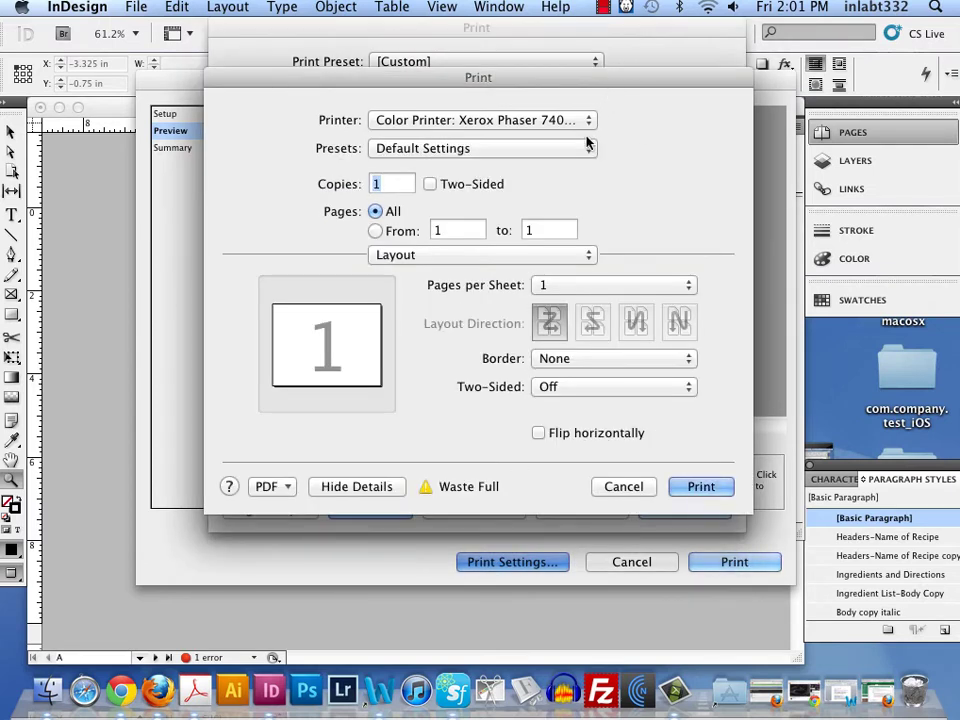
click(376, 484)
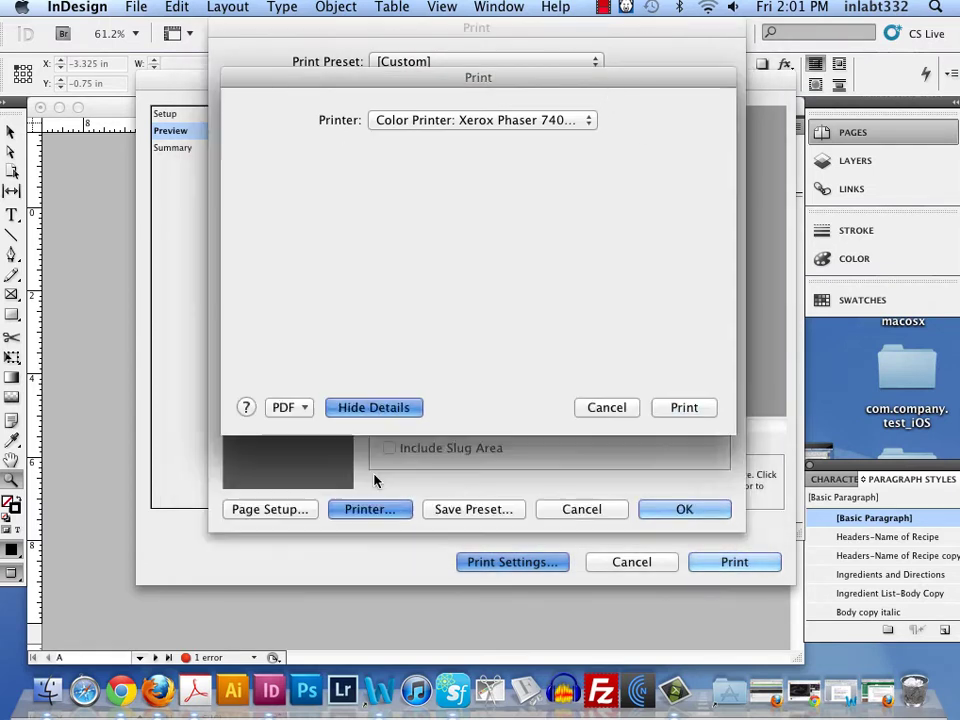
drag(548, 79, 585, 74)
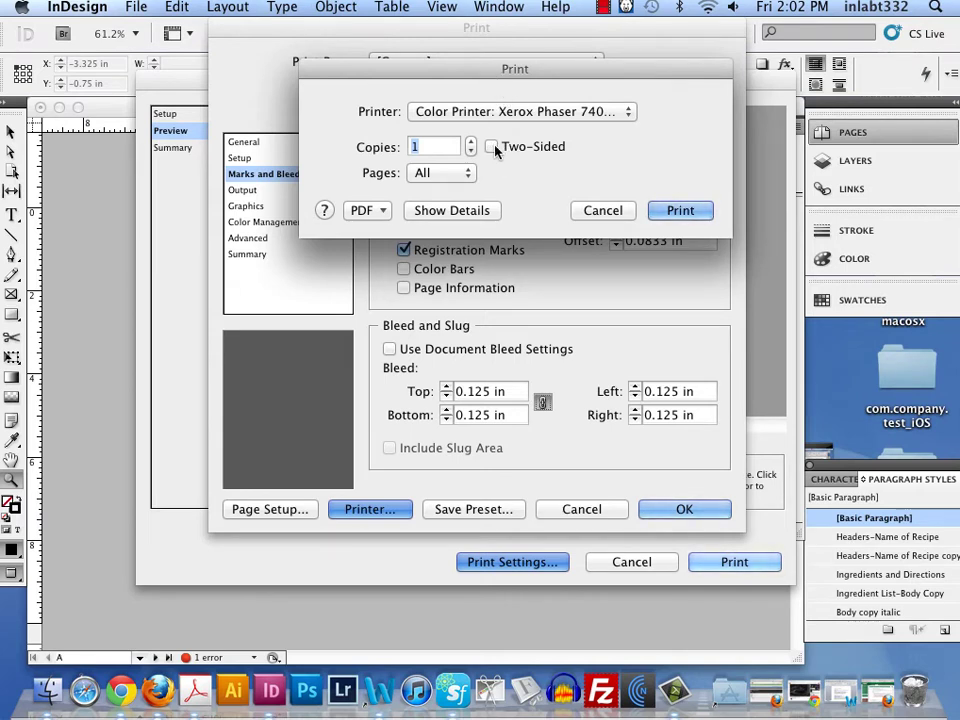
click(465, 210)
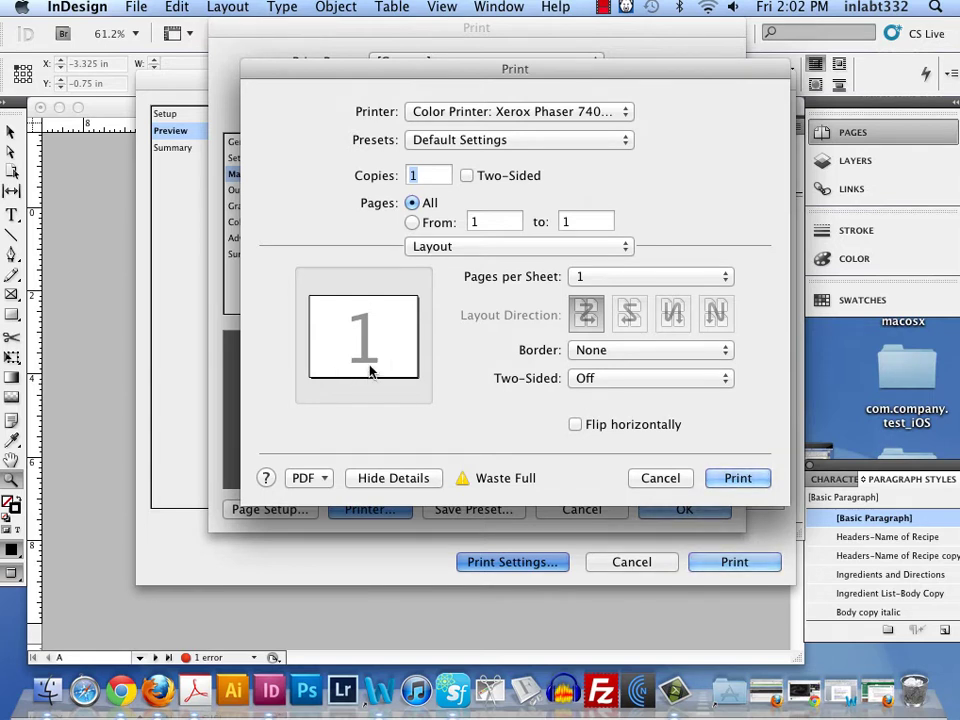
Step: Turn on Two-Sided printing and settle on Short-Edge binding in the Layout pane
click(585, 379)
click(592, 396)
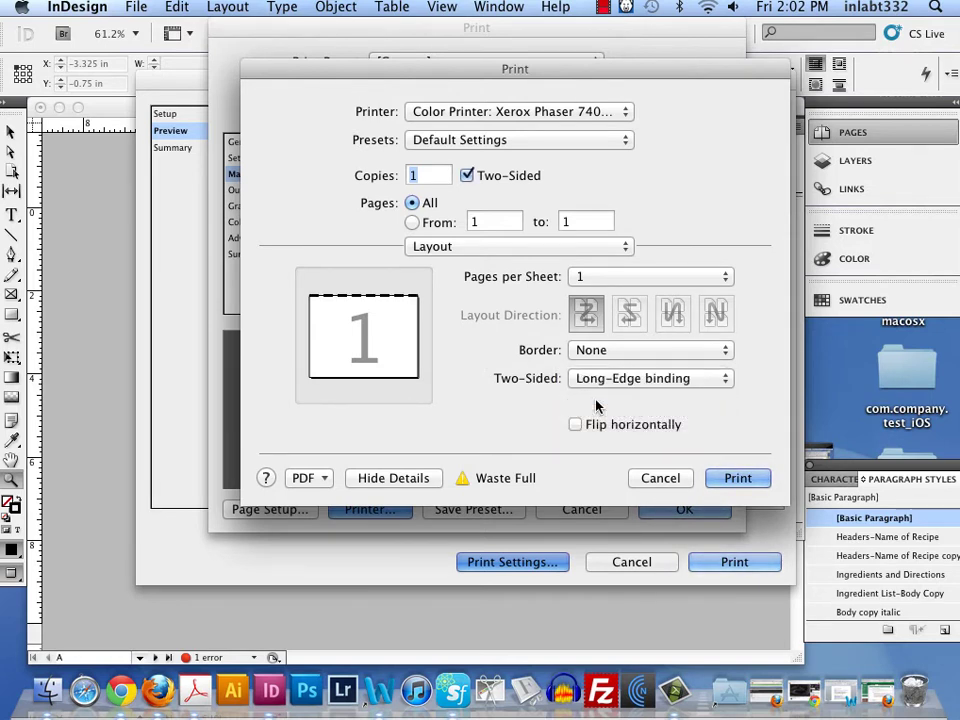
click(603, 379)
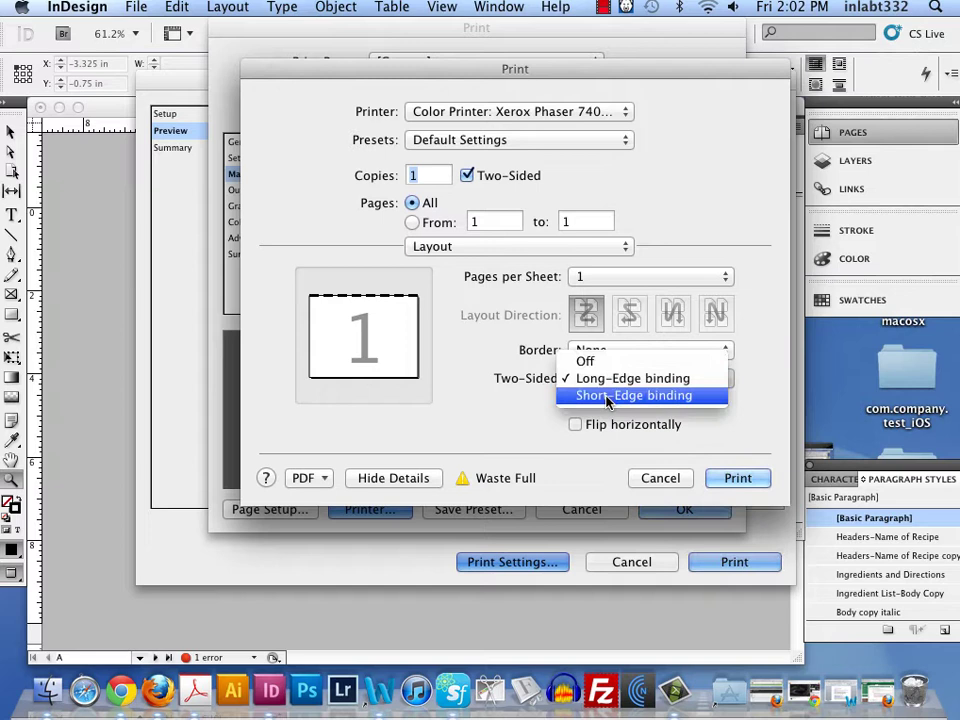
click(611, 396)
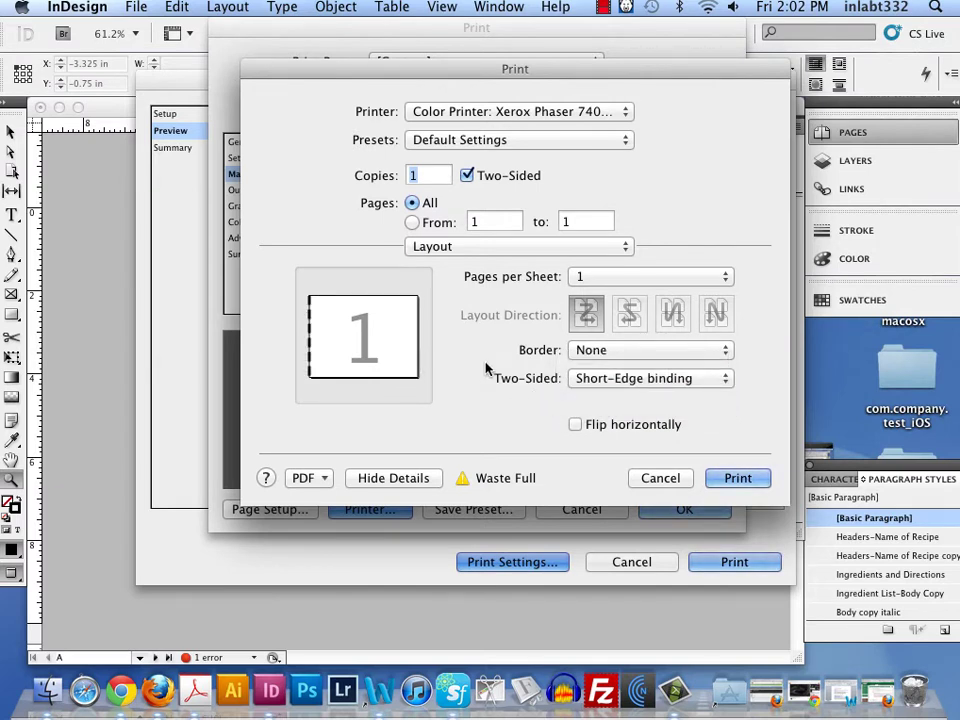
click(605, 379)
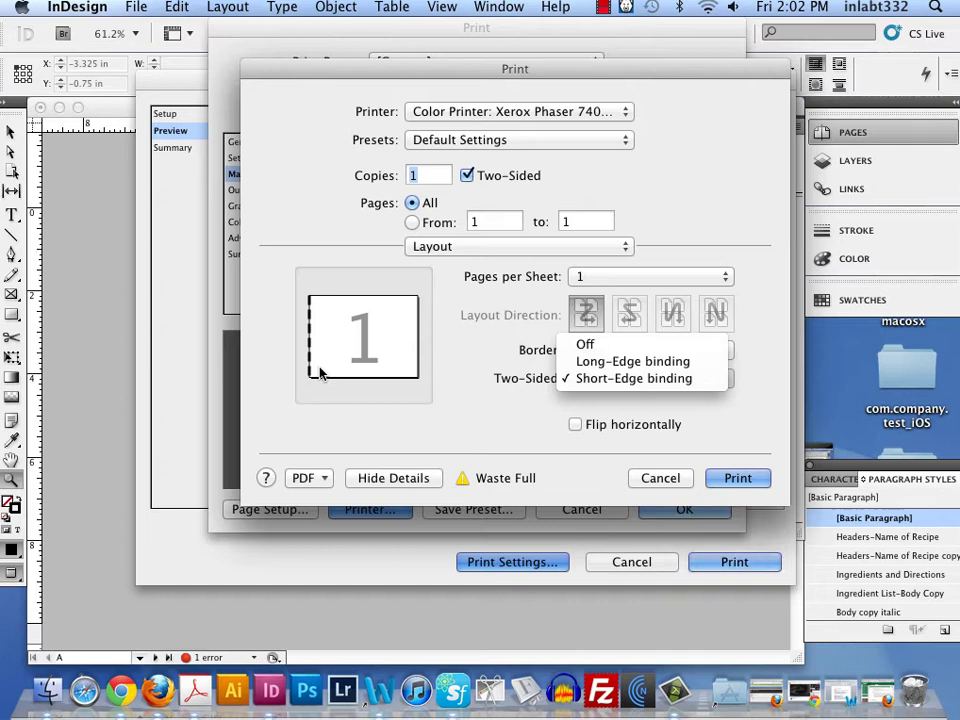
click(614, 362)
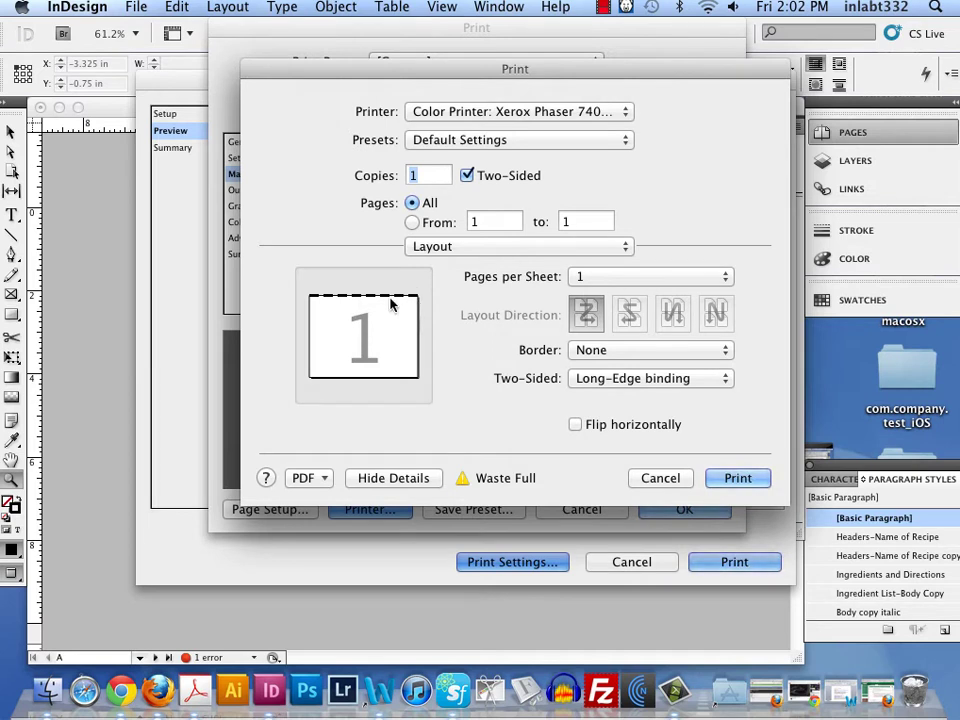
click(585, 380)
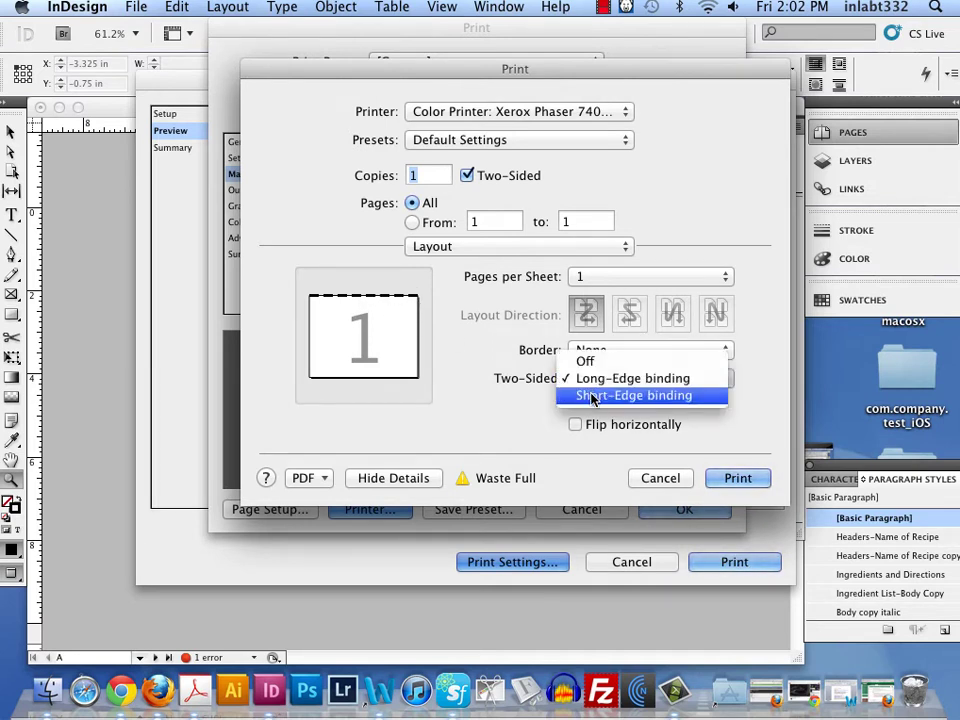
click(592, 397)
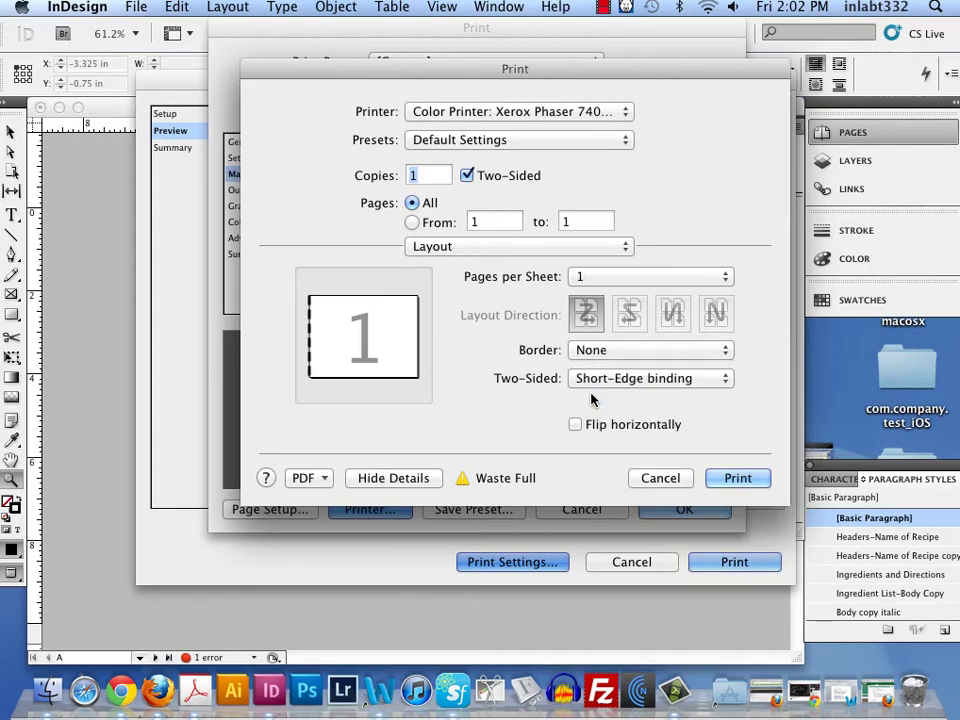
click(584, 282)
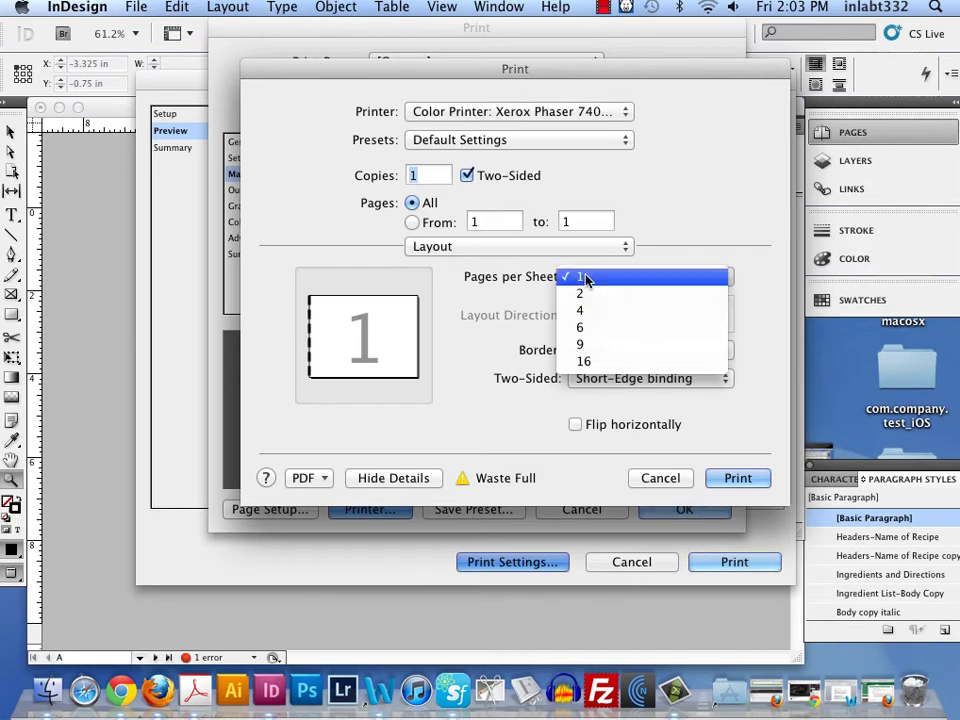
click(586, 279)
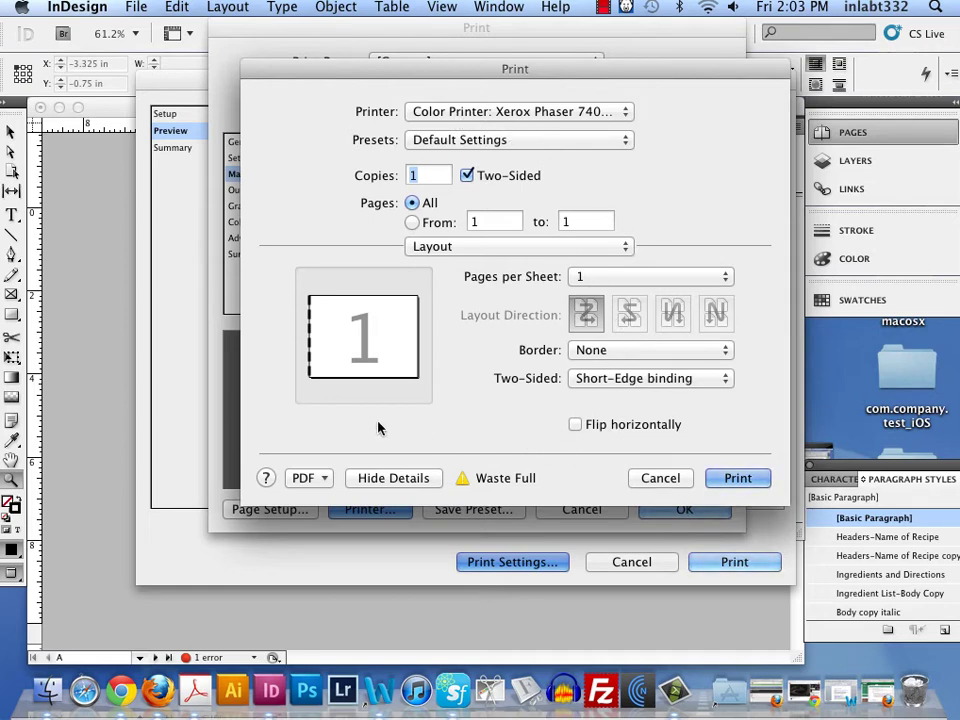
Step: Accept the printer options, review the Setup and General panes, and confirm the print settings
click(736, 478)
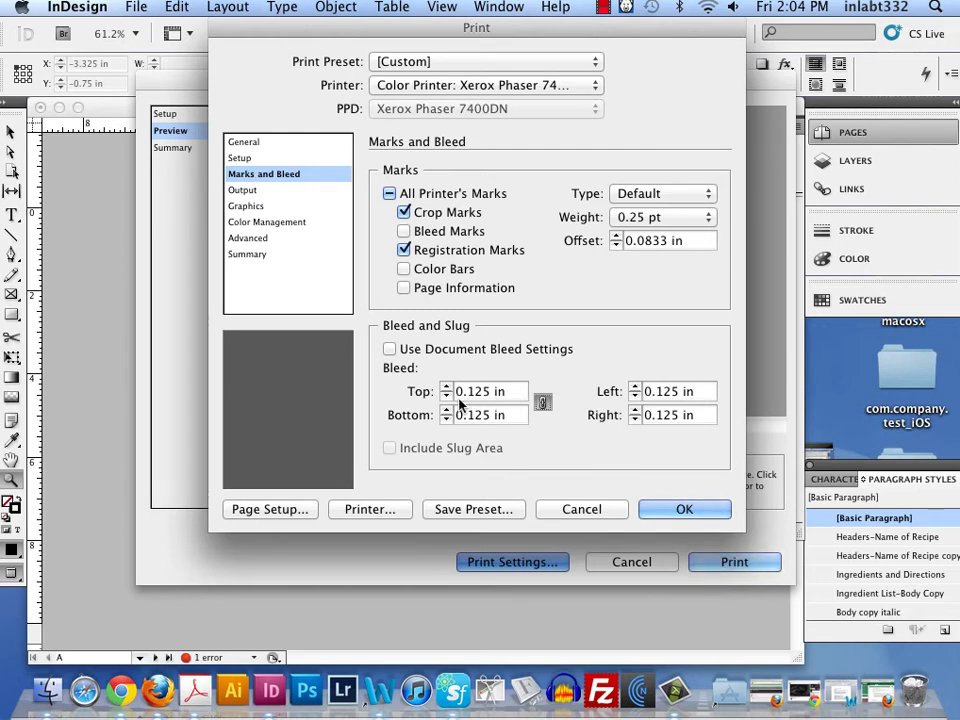
click(242, 158)
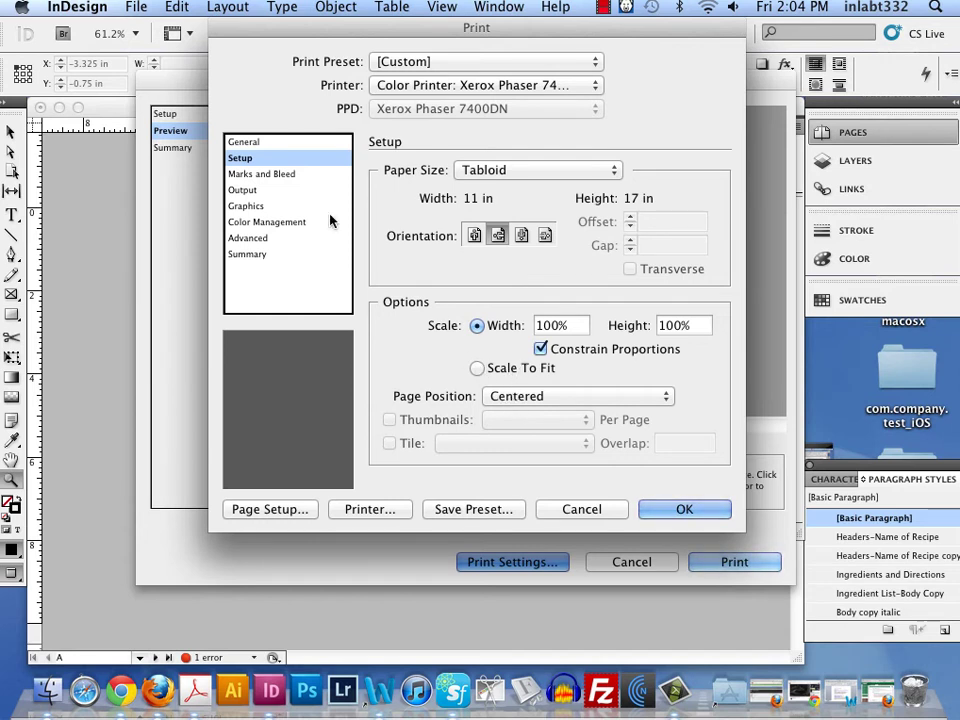
click(249, 142)
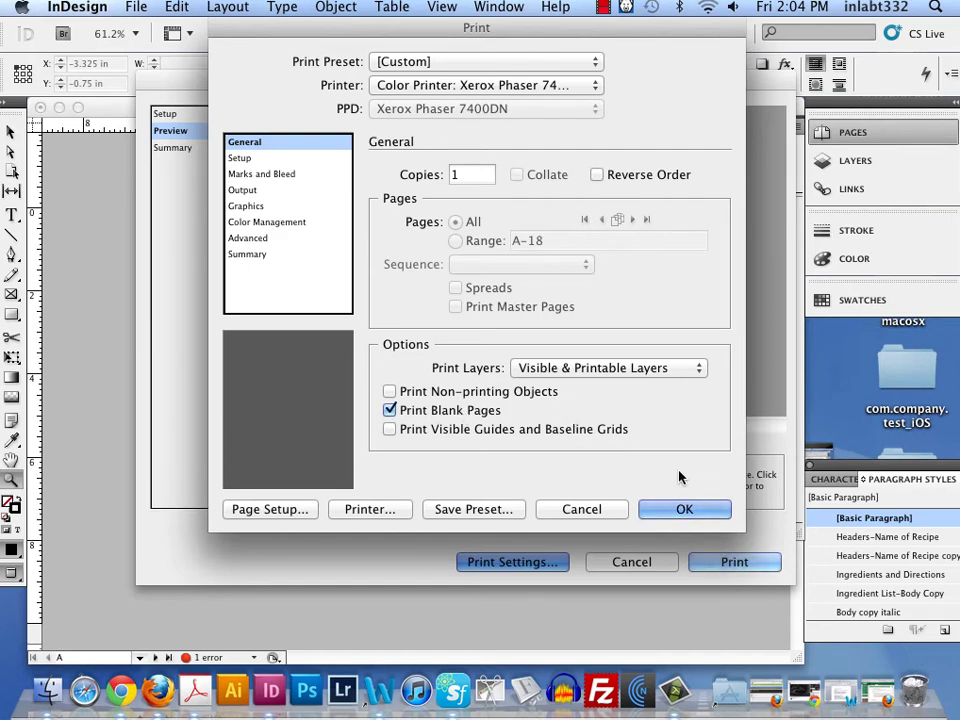
click(684, 510)
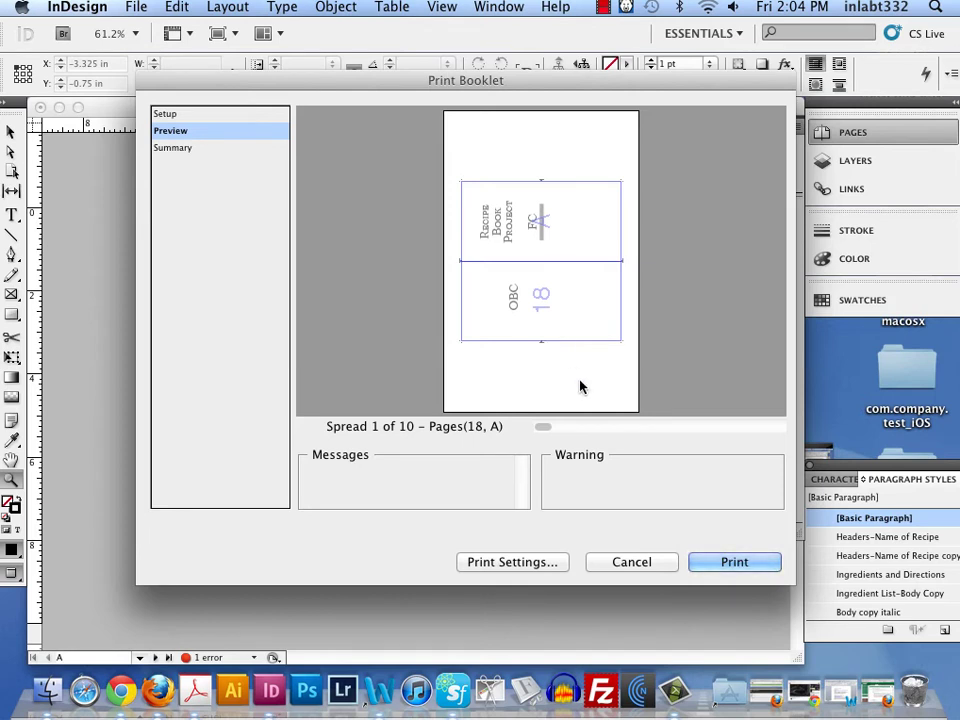
Step: Step the booklet preview through to spread 8, then send the booklet to print
click(724, 430)
click(724, 430)
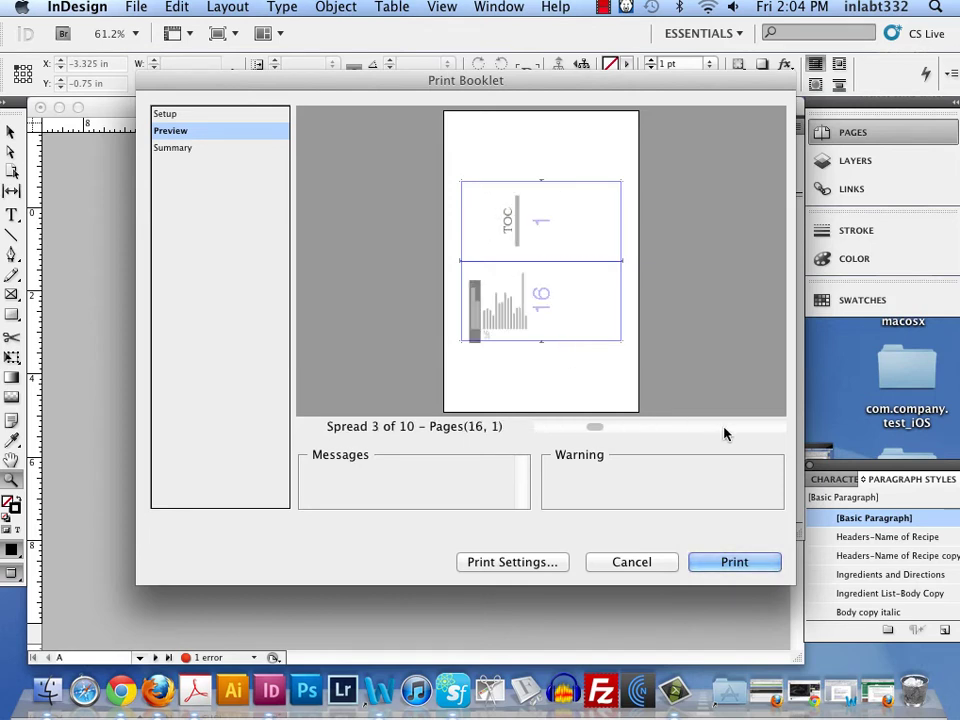
click(723, 432)
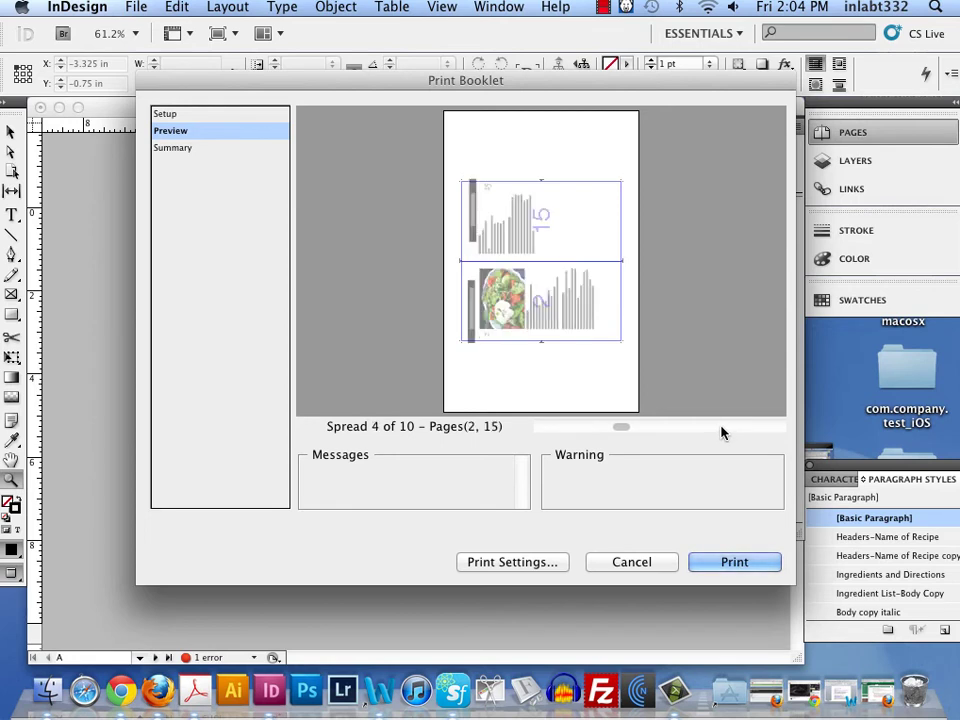
click(724, 432)
click(722, 431)
click(725, 431)
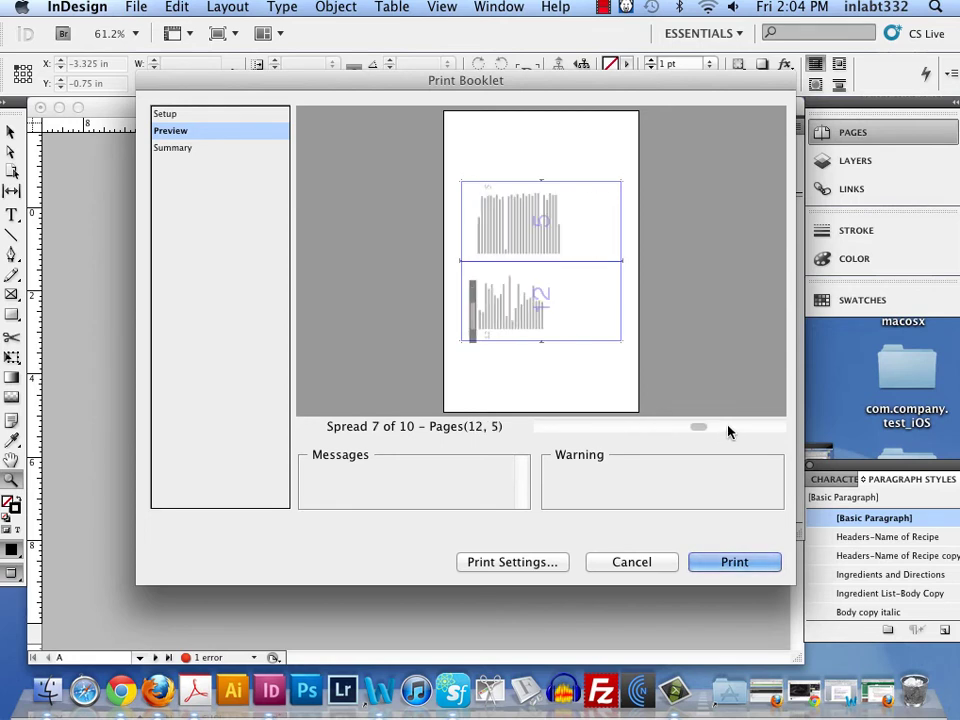
click(752, 430)
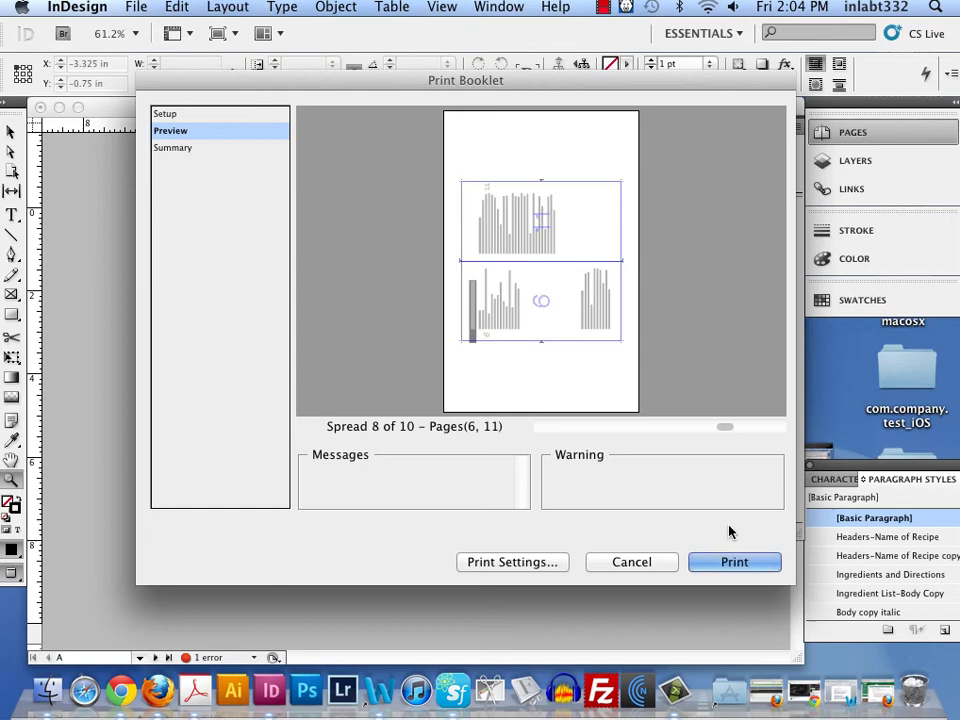
click(735, 562)
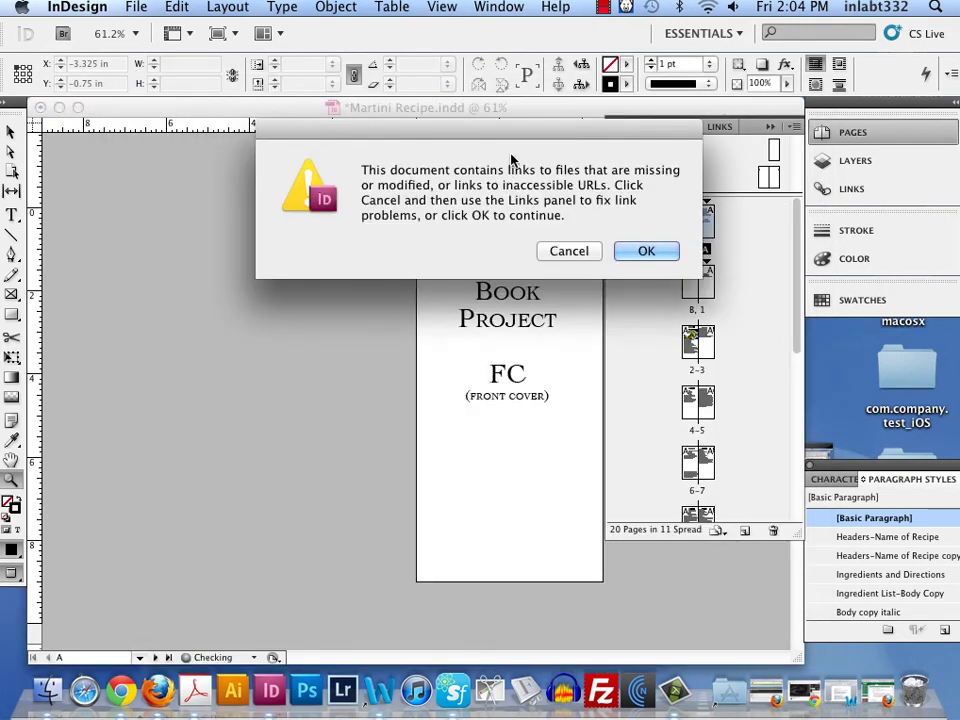
Step: Move the missing-links warning aside and accept it to continue printing
drag(518, 143, 388, 167)
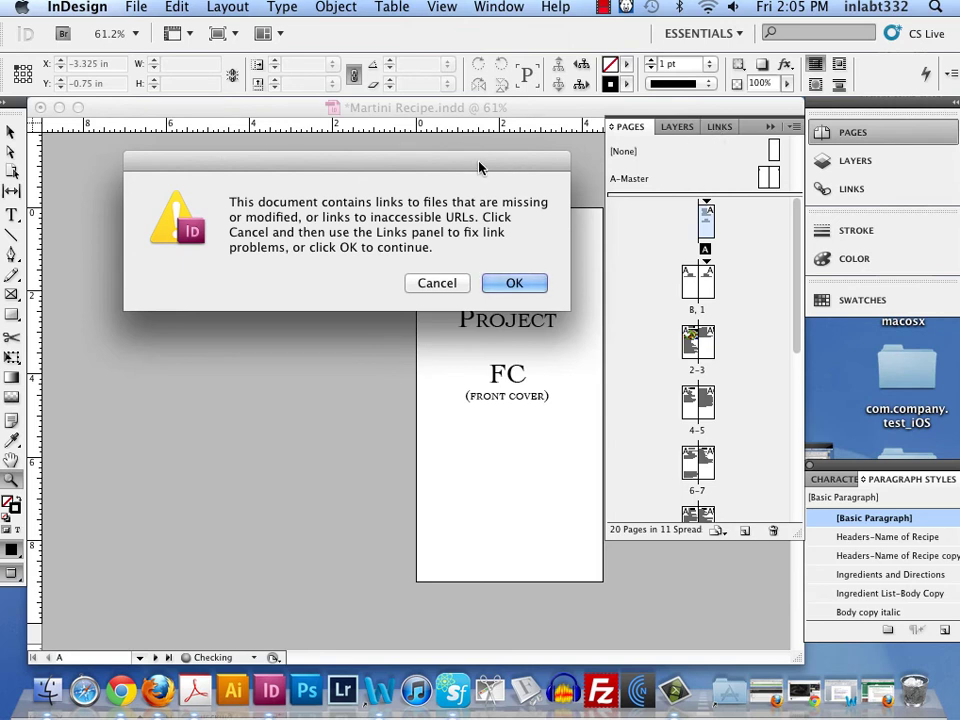
click(532, 289)
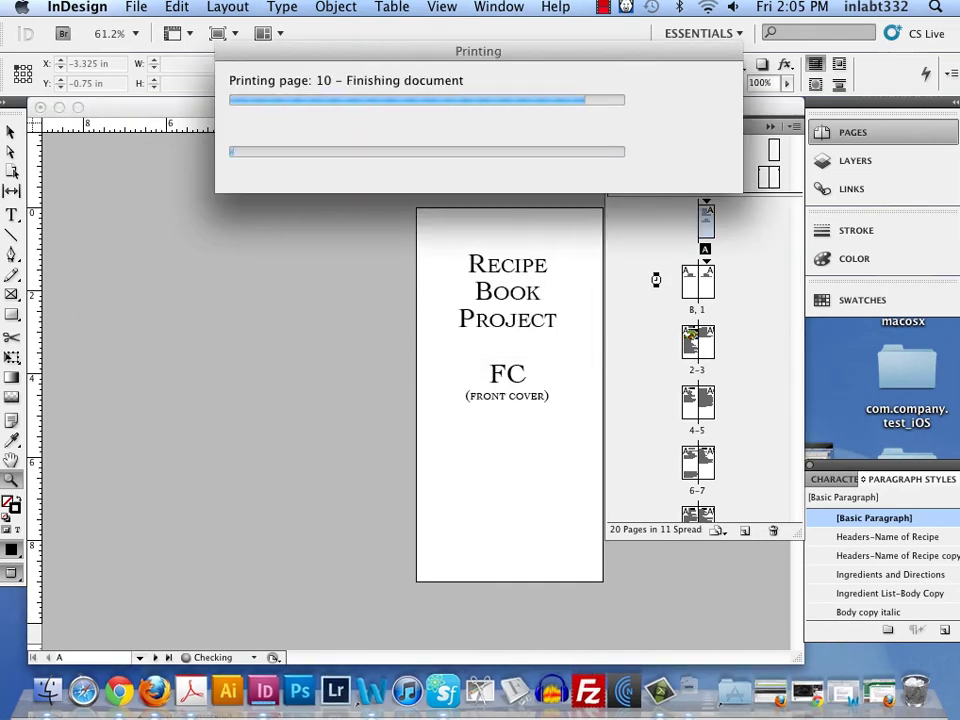
click(688, 690)
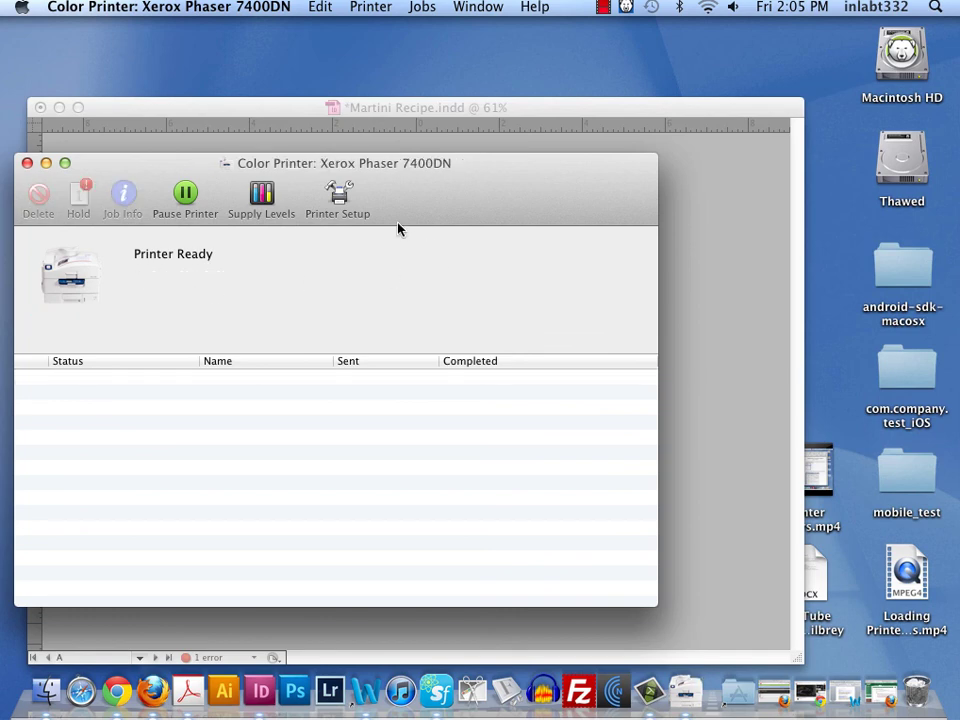
drag(398, 224, 560, 70)
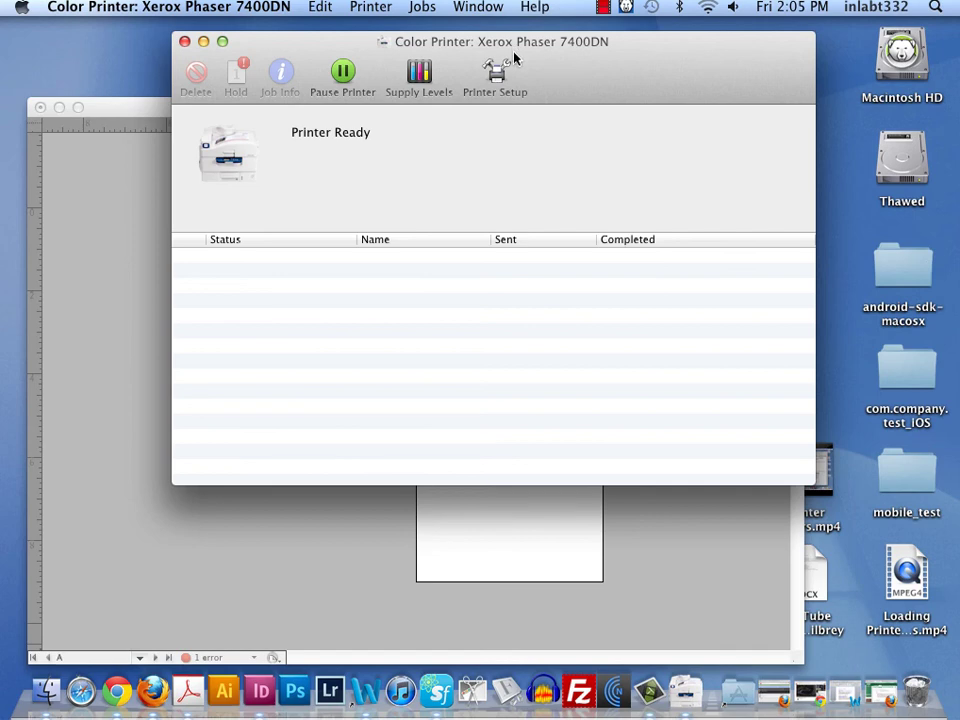
click(185, 43)
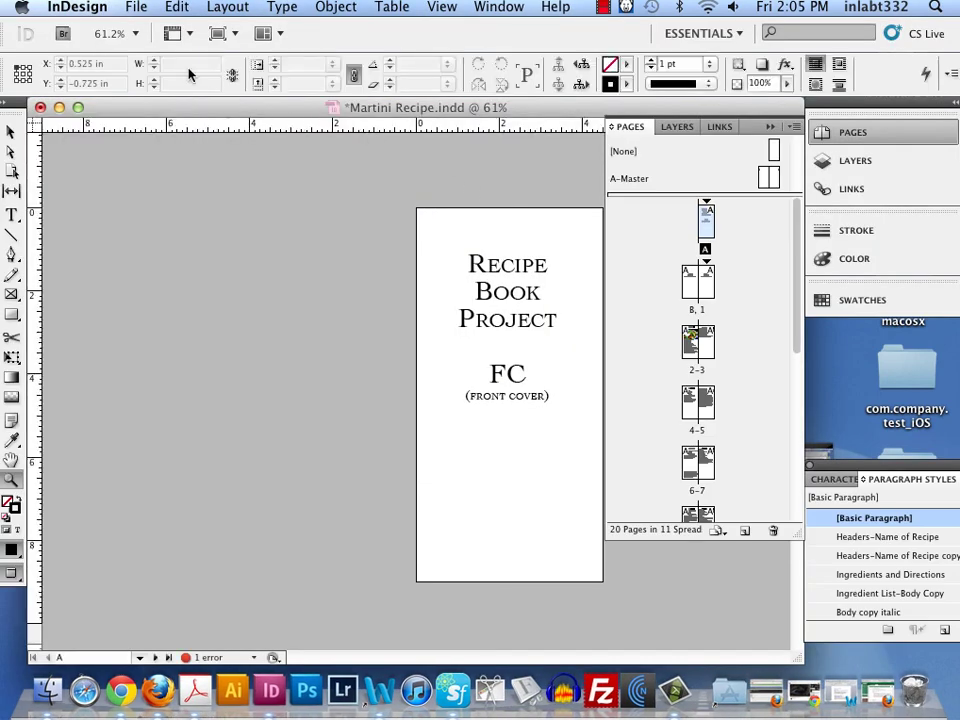
Step: Reopen Print Booklet and switch the Xerox printer's two-sided binding to Long-Edge
click(138, 9)
click(178, 555)
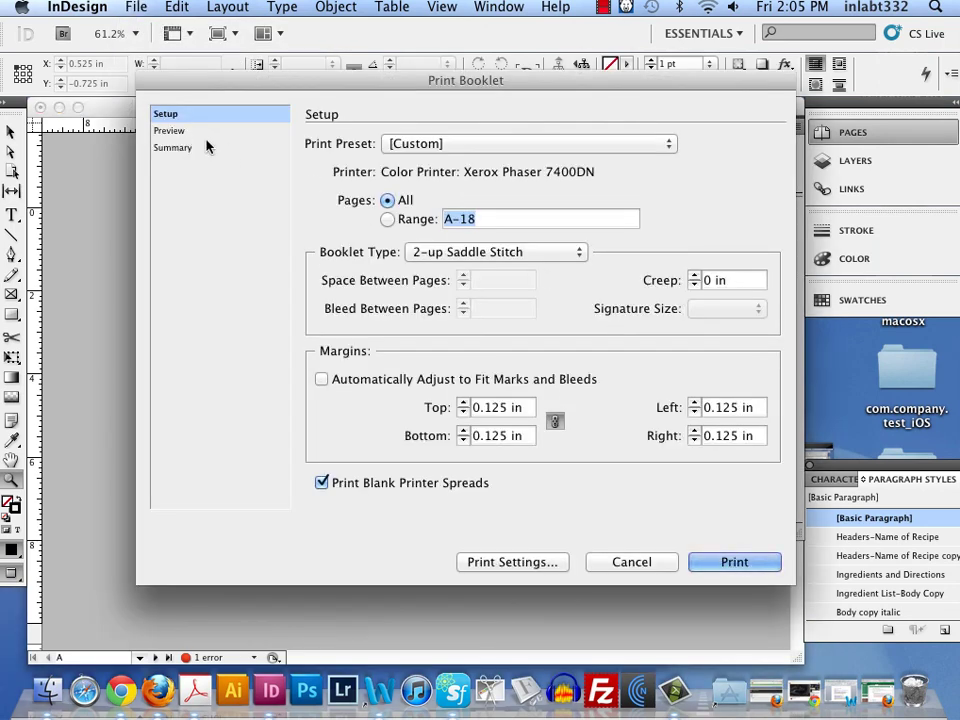
click(514, 561)
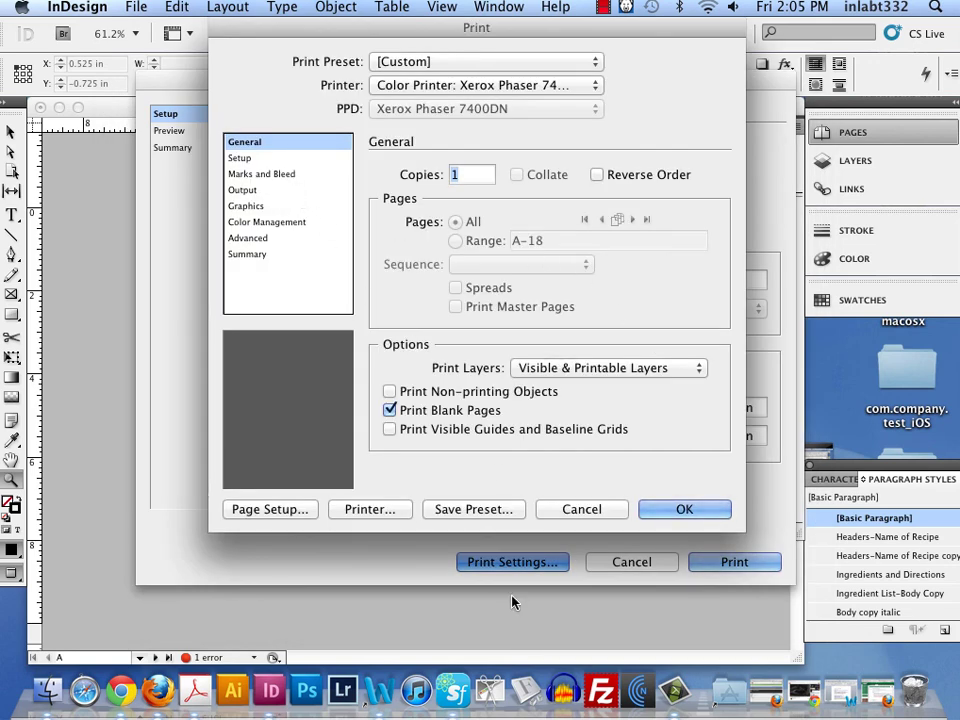
click(615, 513)
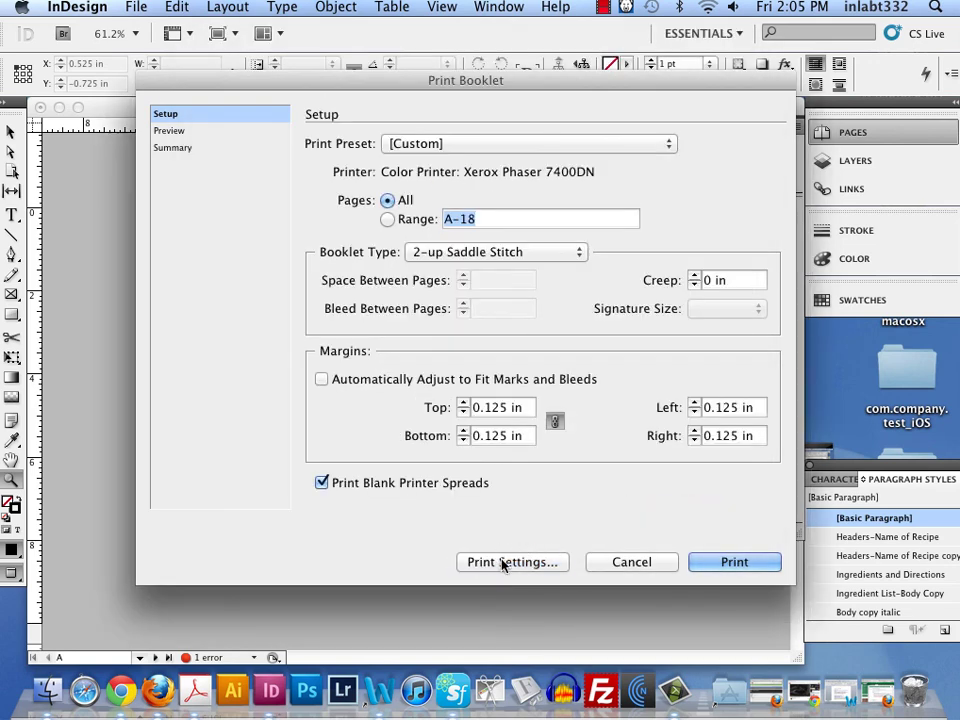
click(505, 562)
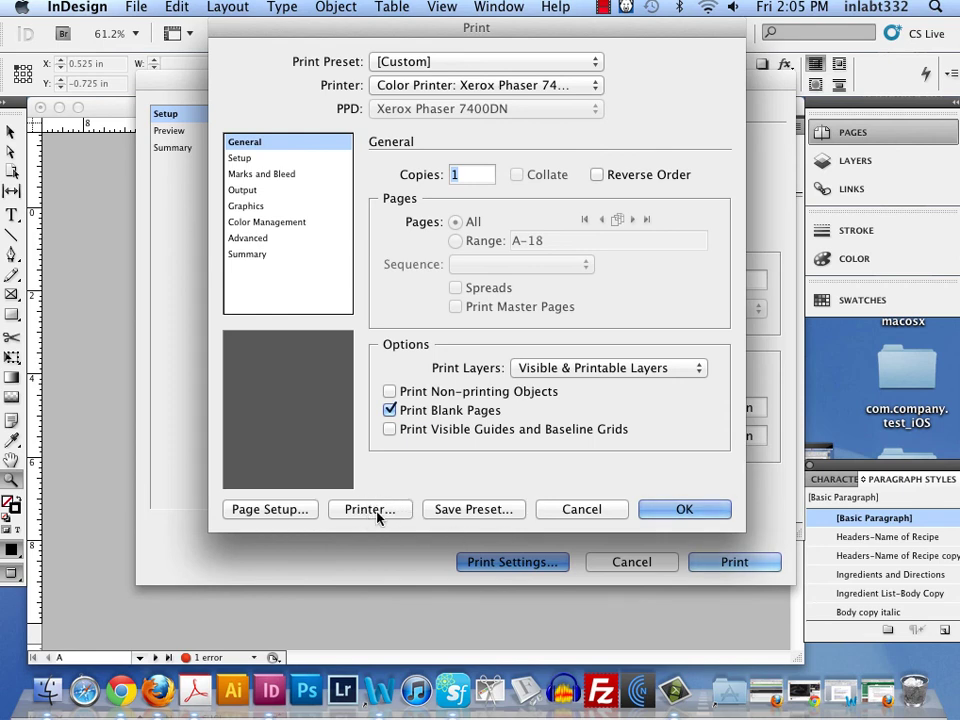
click(366, 512)
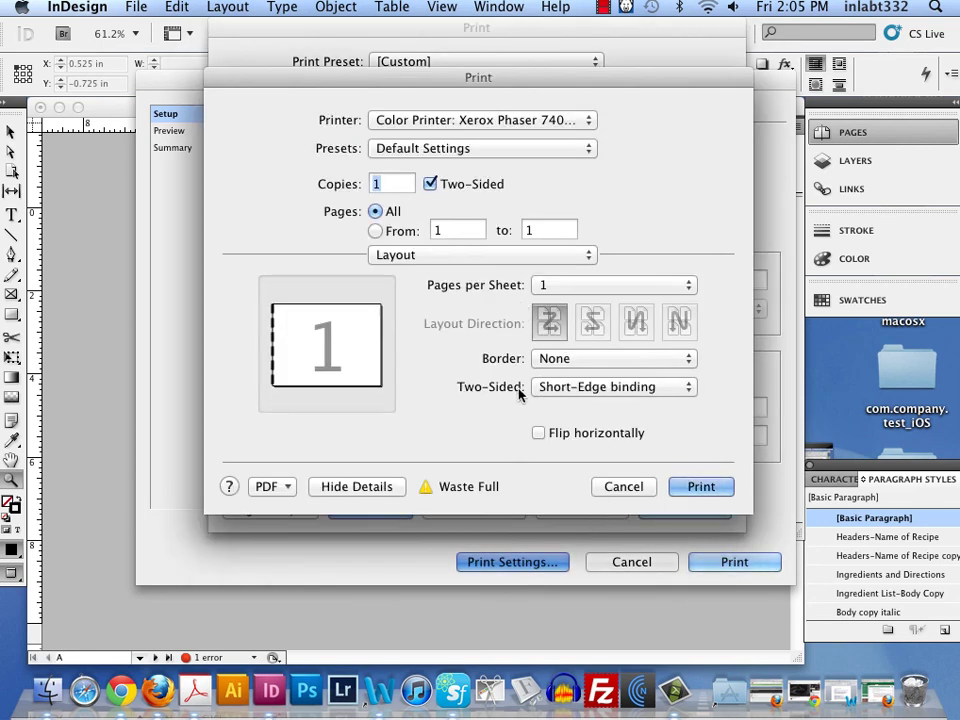
click(574, 395)
click(560, 369)
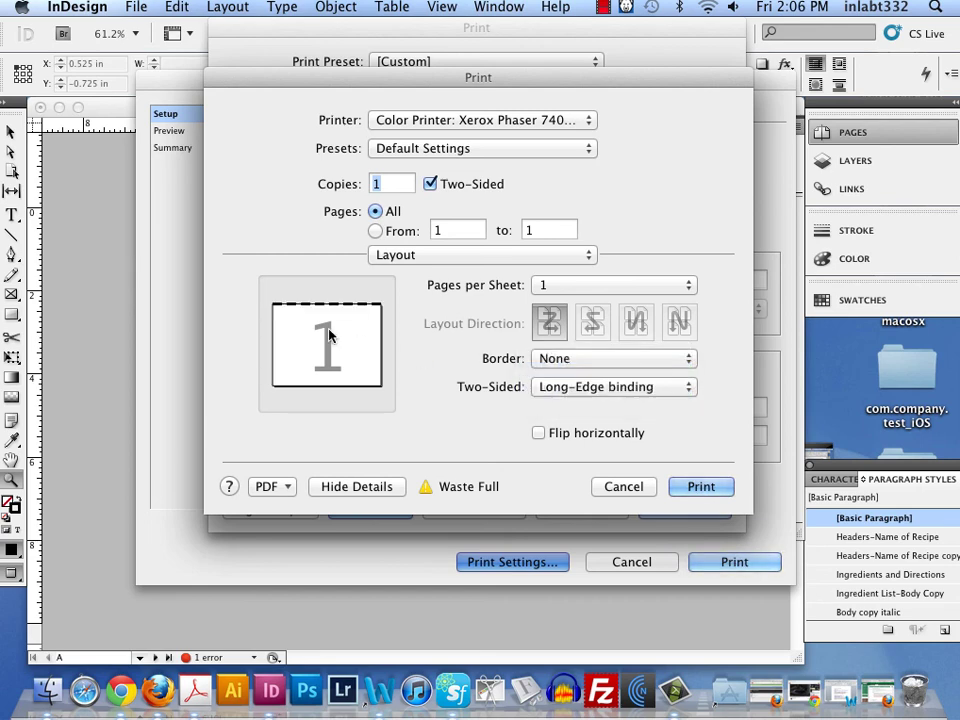
click(699, 486)
click(696, 510)
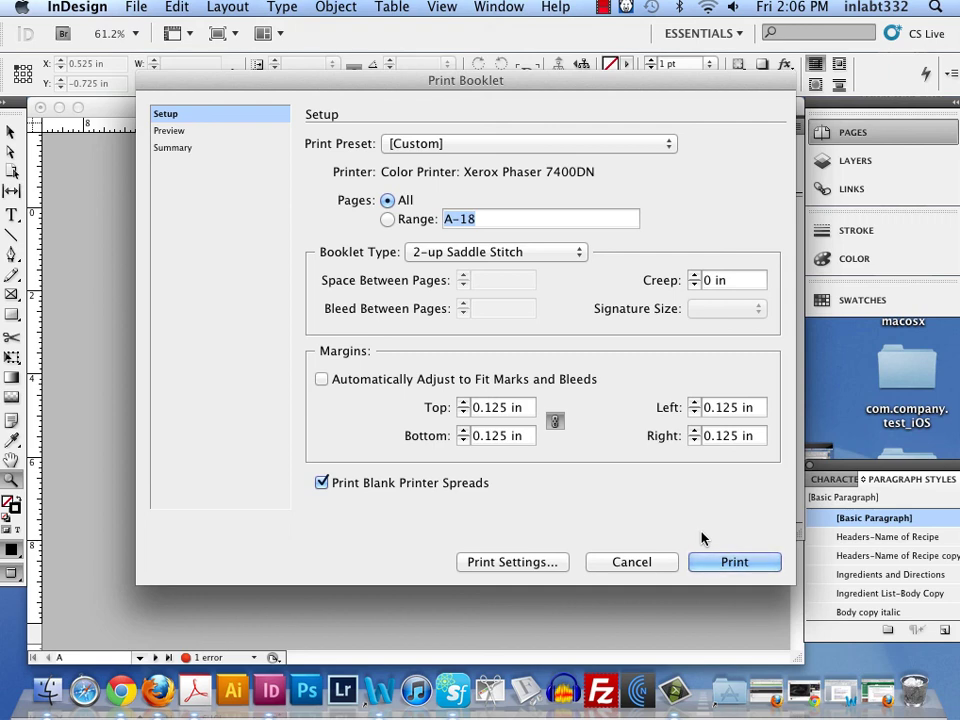
Step: Recheck the printer's Layout options to confirm Long-Edge binding stays selected
click(516, 558)
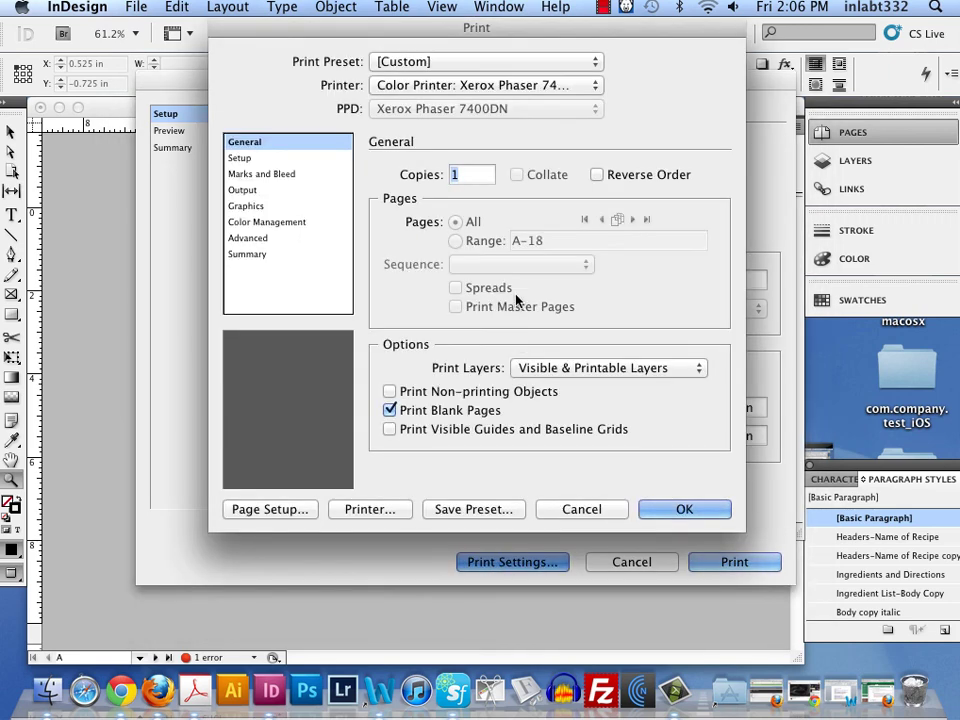
click(368, 511)
click(444, 255)
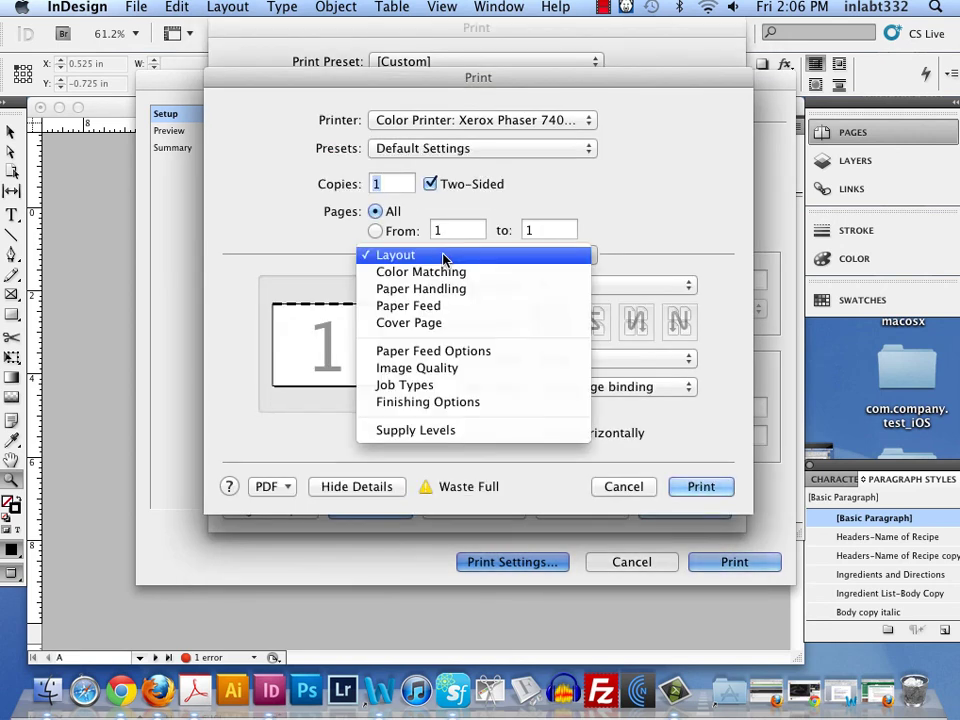
click(444, 258)
click(546, 387)
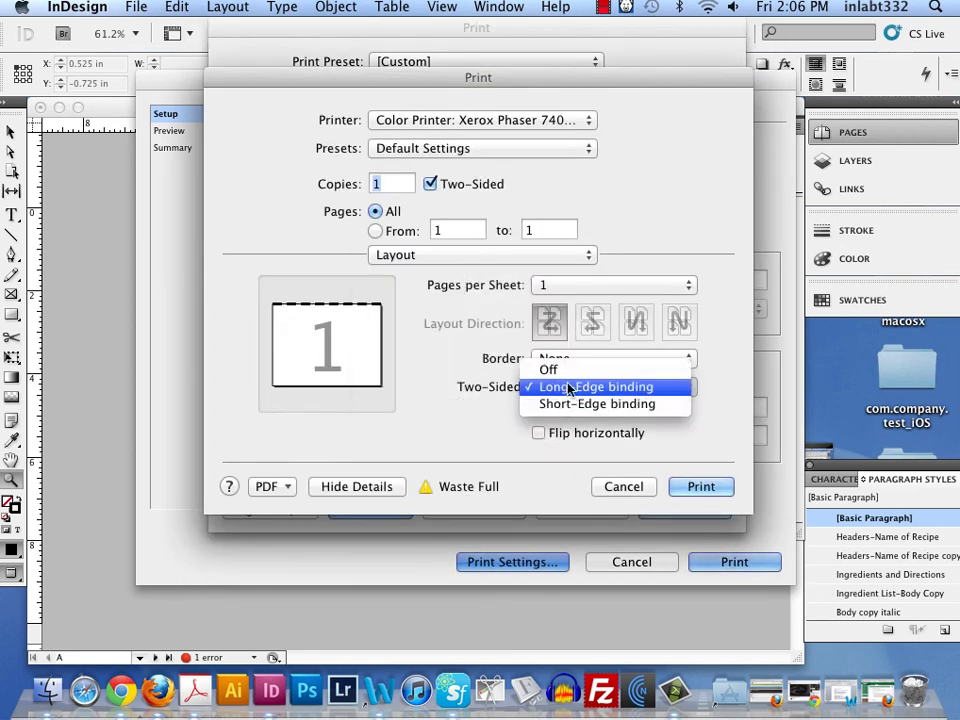
click(545, 386)
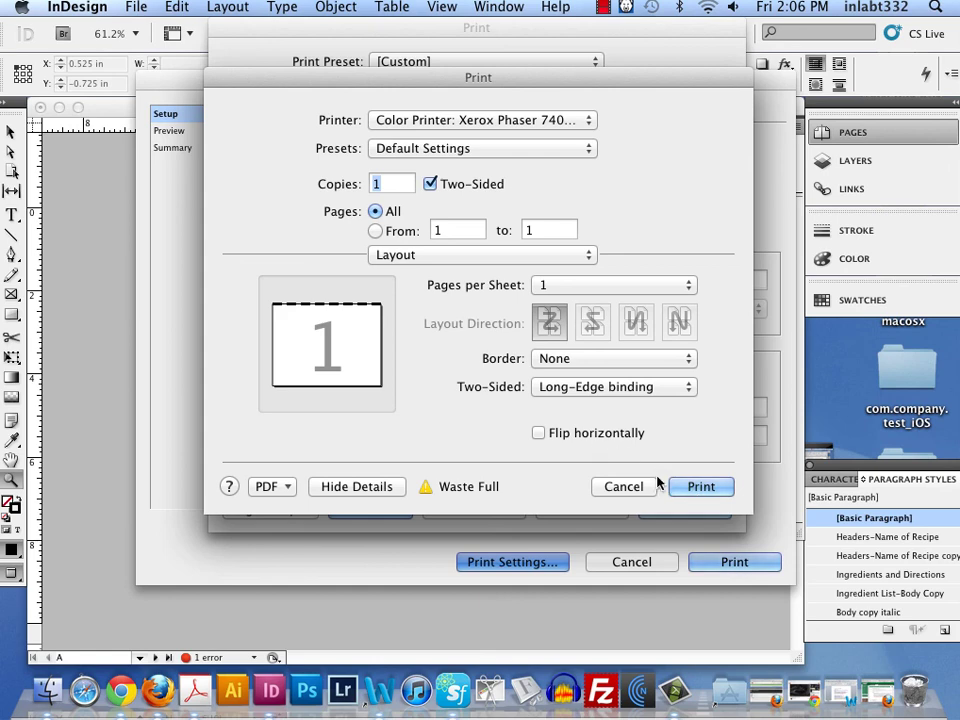
key(Return)
Step: Cancel out of the Print and Print Booklet dialogs without printing
click(665, 510)
click(633, 564)
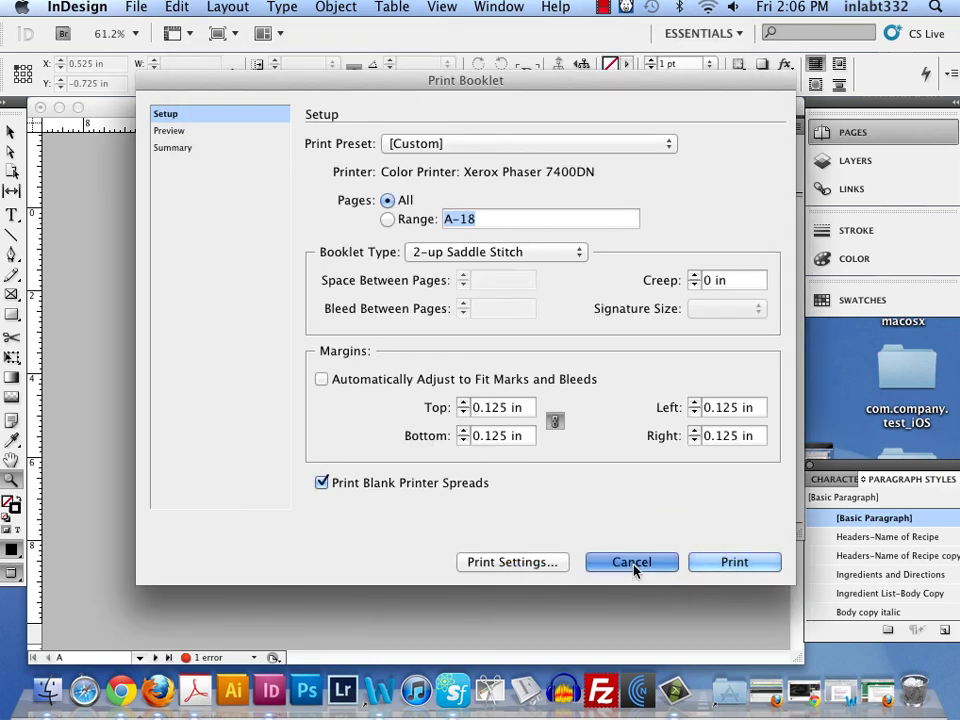